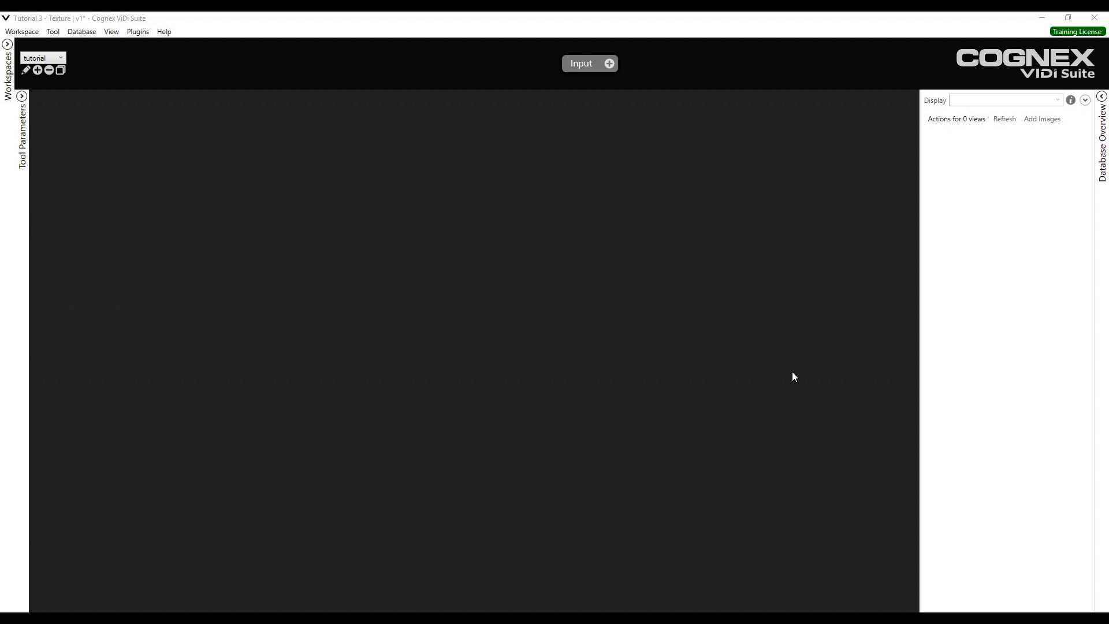
- Add a red Analyze tool after the Input in the tool chain
left_click(616, 66)
left_click(614, 67)
left_click(624, 68)
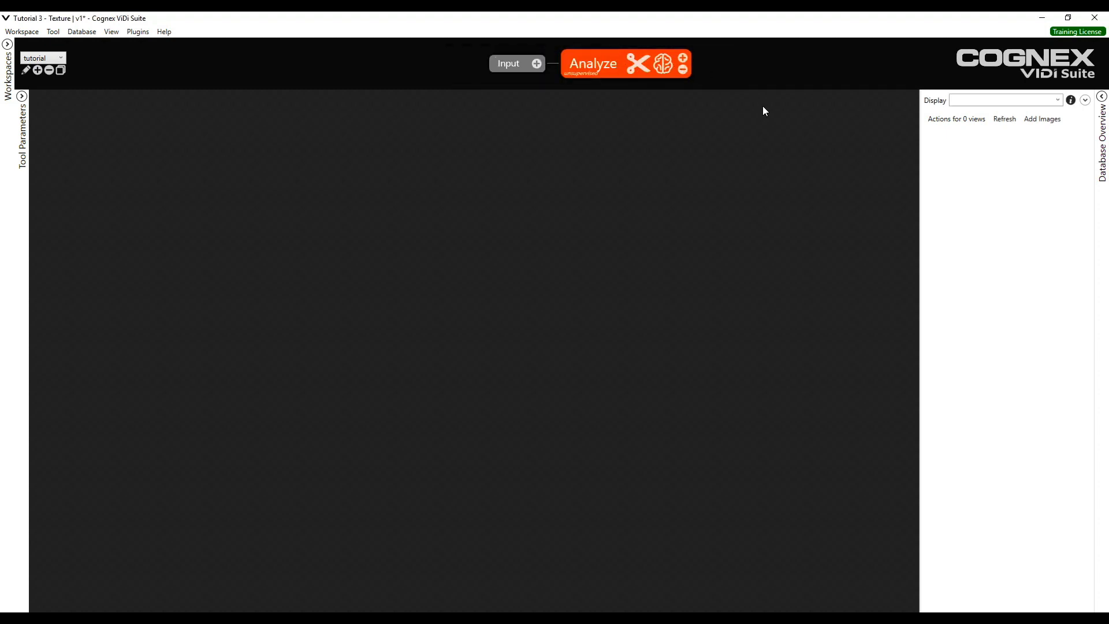
- Open the image browser and examine the Tutorial 3 - Texture folder files, searching their names for bad
left_click(1033, 122)
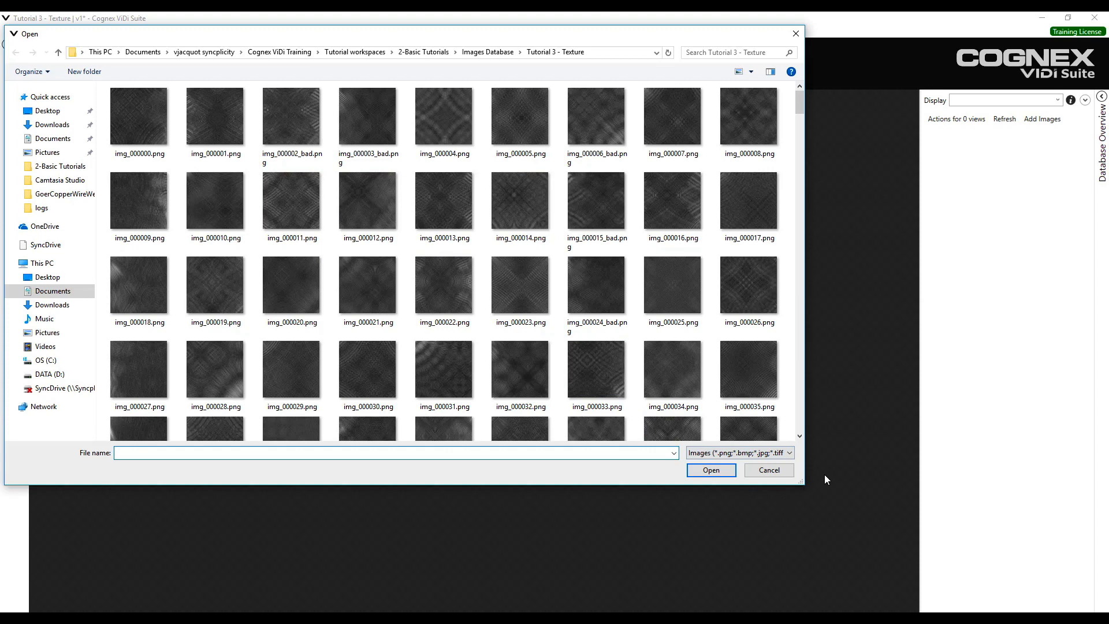
left_click_drag(802, 482, 844, 514)
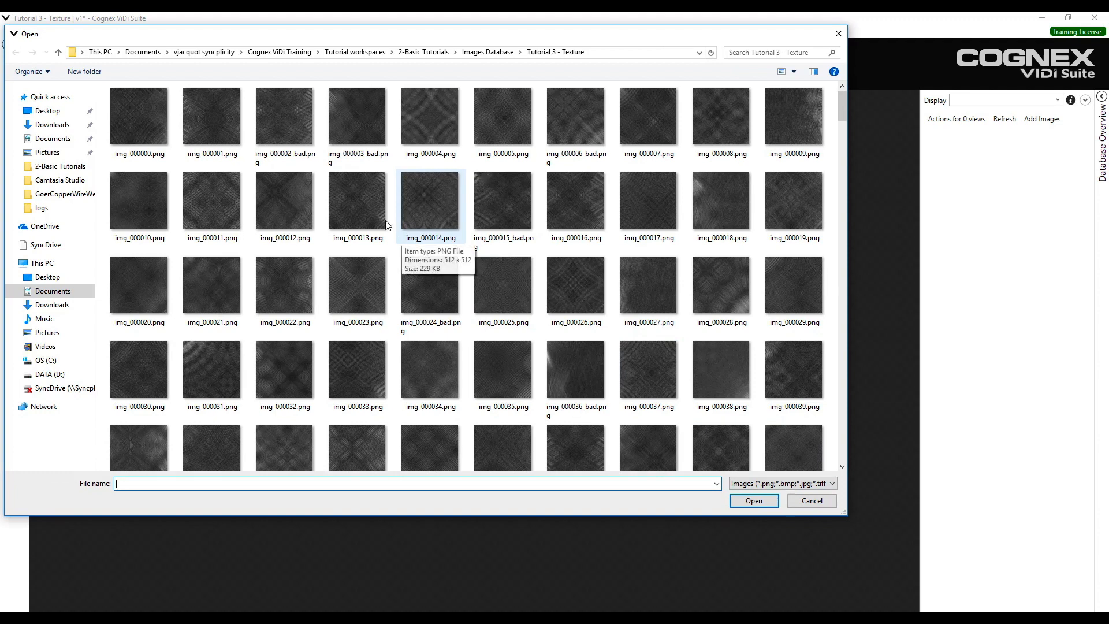
left_click(283, 138)
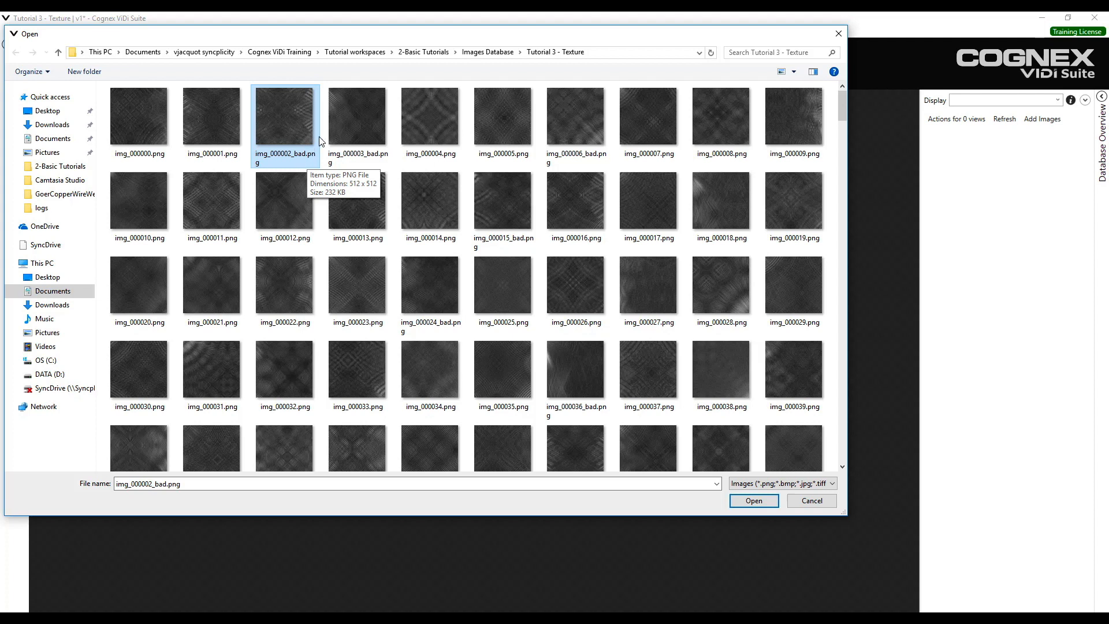
left_click(228, 115)
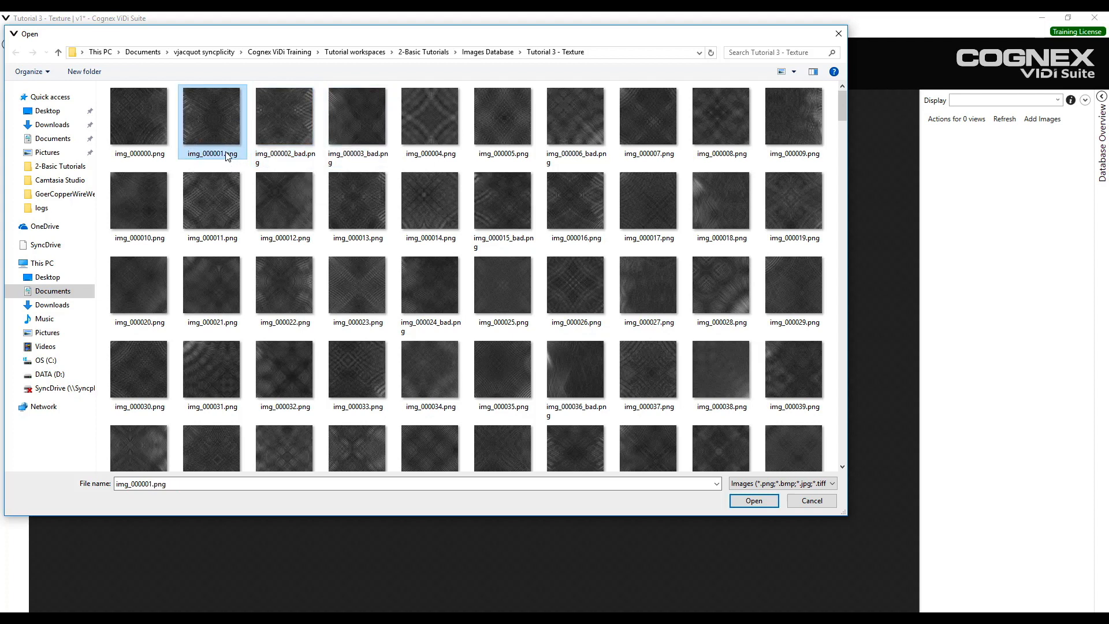
left_click(280, 121)
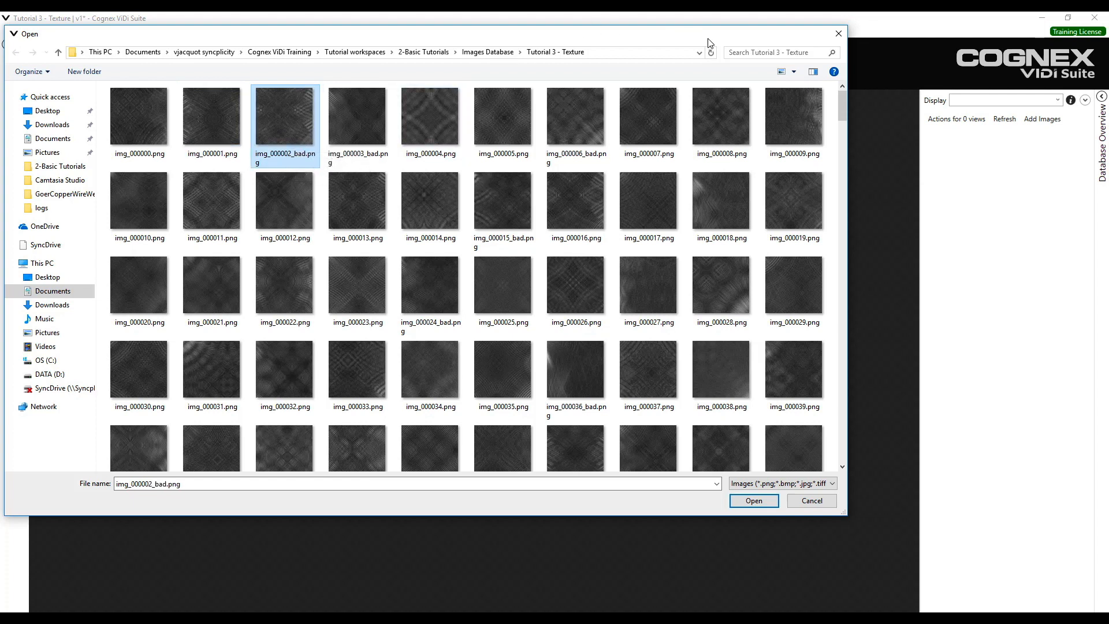
left_click(742, 52)
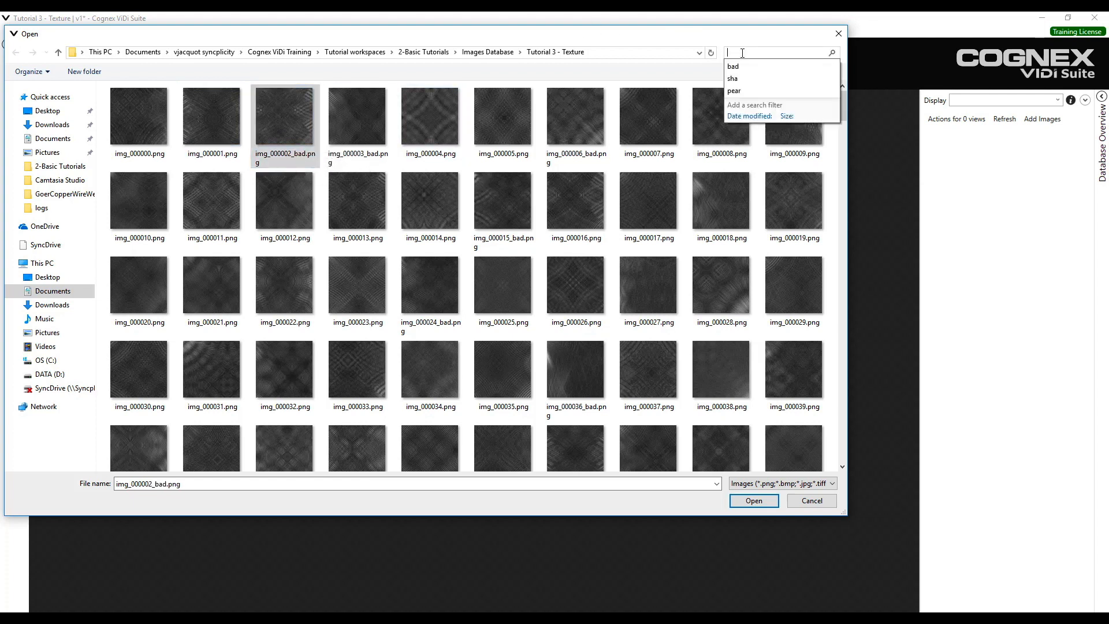
type("bad")
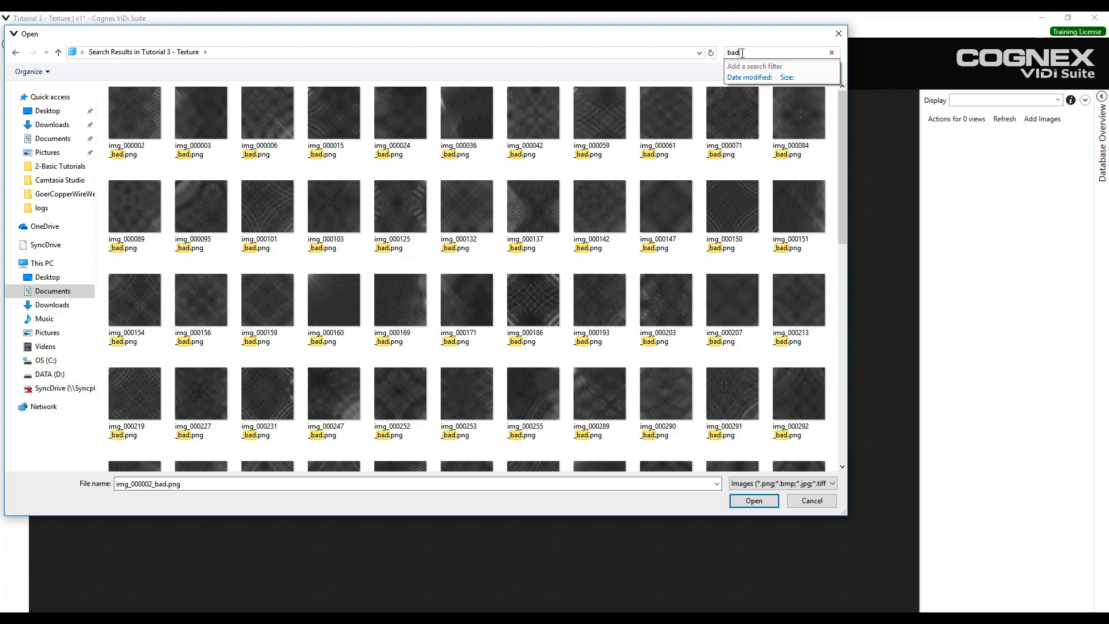
left_click(831, 53)
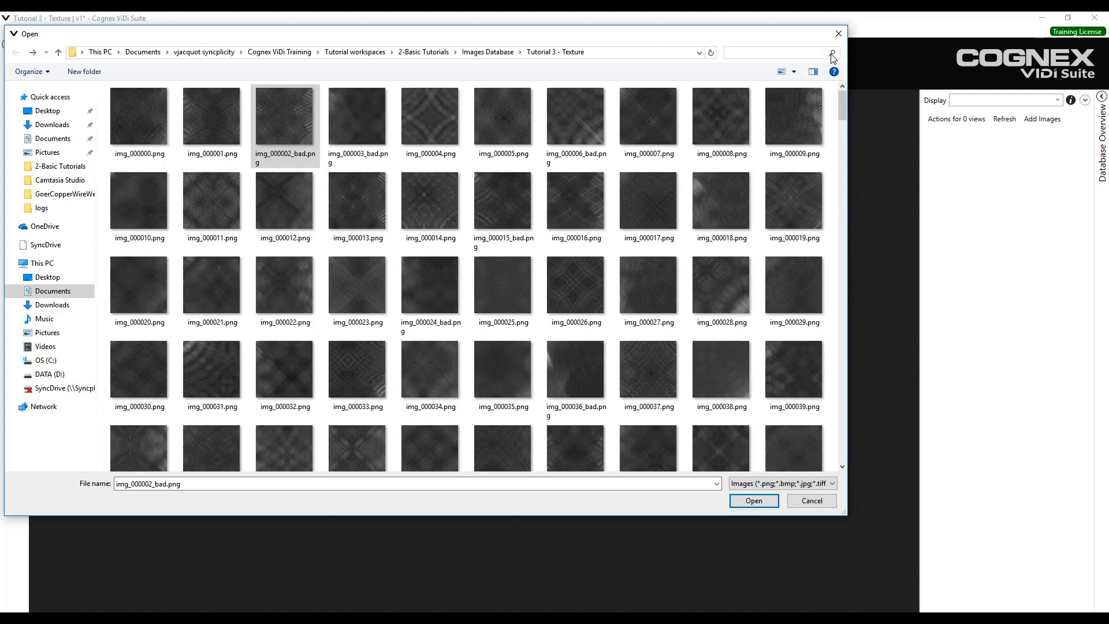
- Select every image in the Tutorial 3 - Texture folder and add them all to the database
left_click(155, 139)
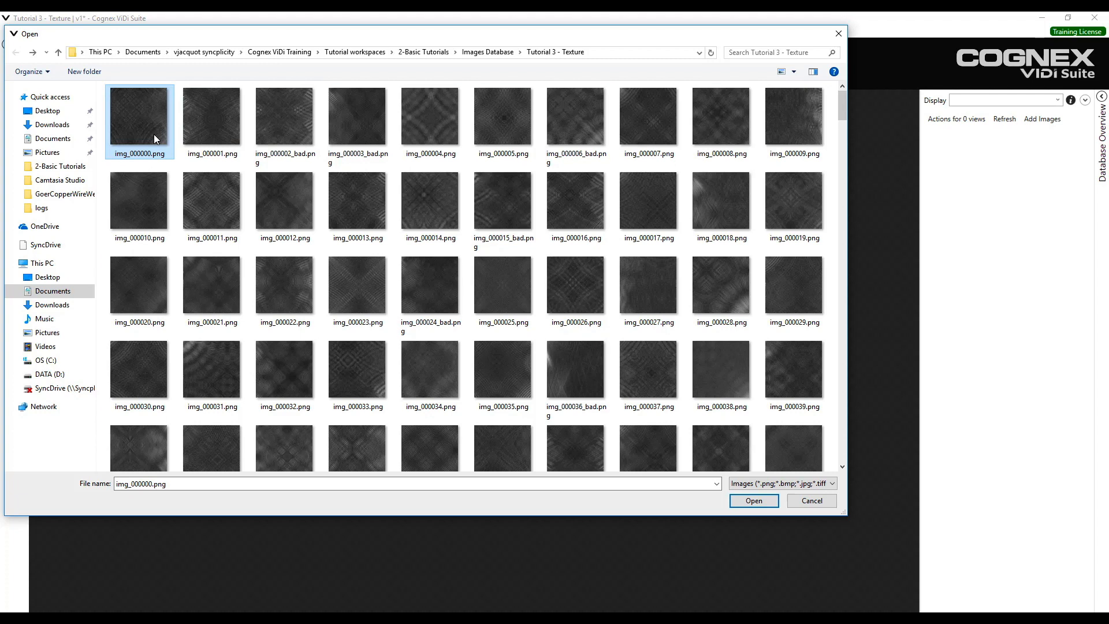
key("ctrl+a")
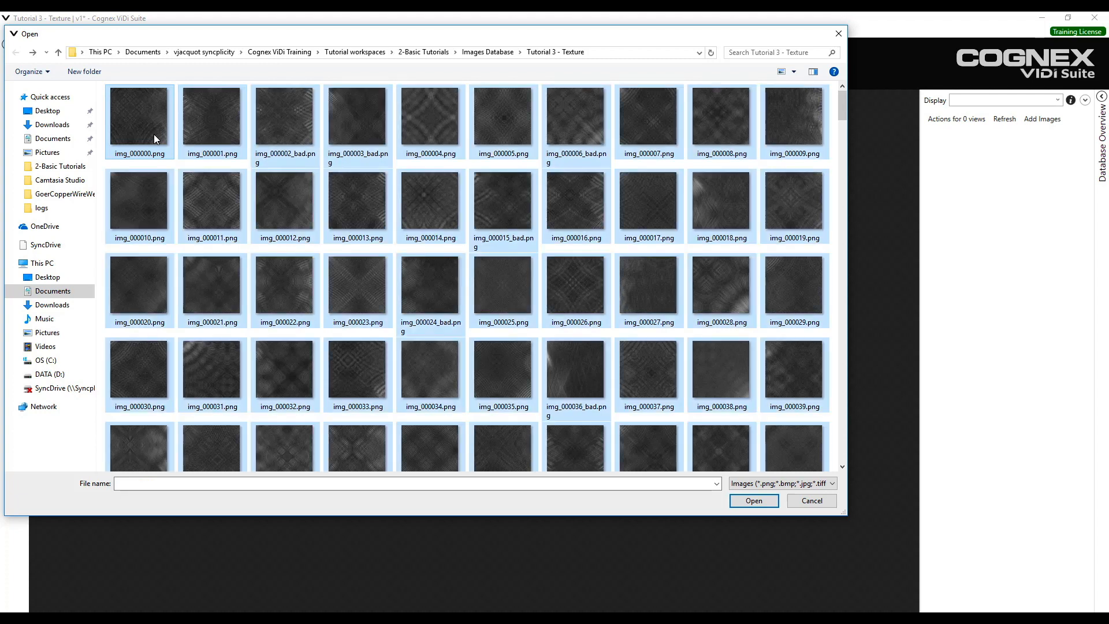
left_click(751, 502)
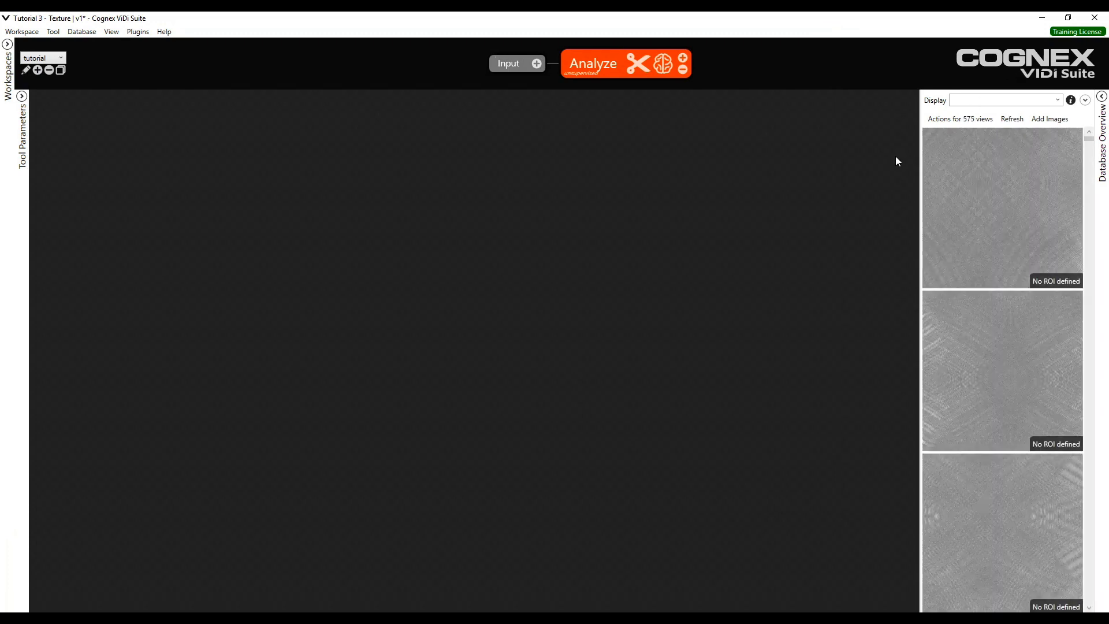
- Apply a full-image 100%x100% region of interest to the views
left_click(984, 174)
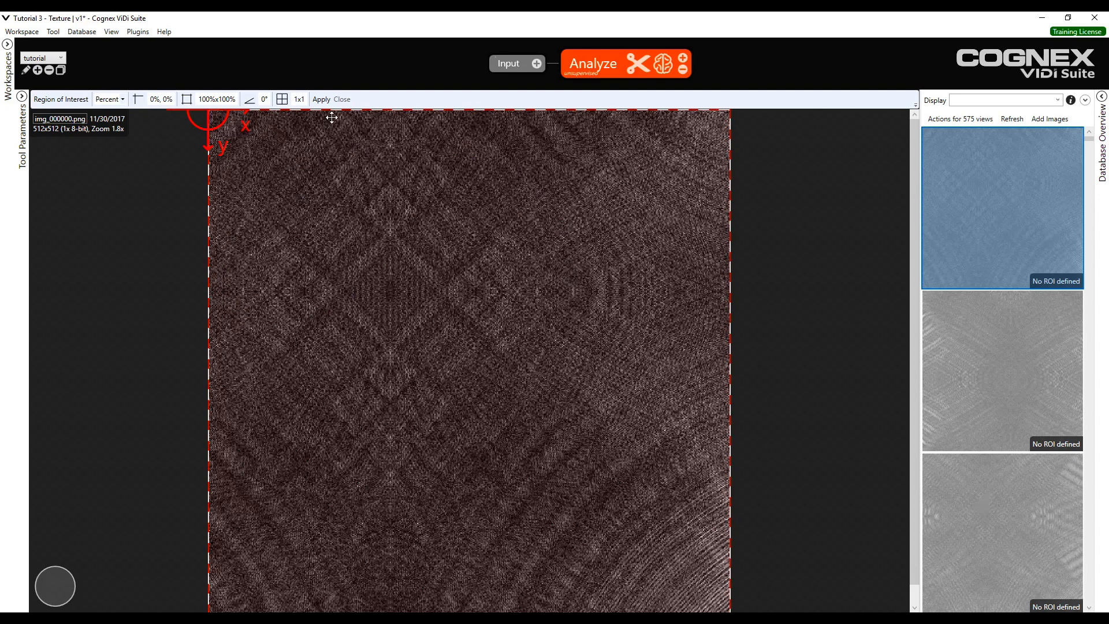
left_click(322, 100)
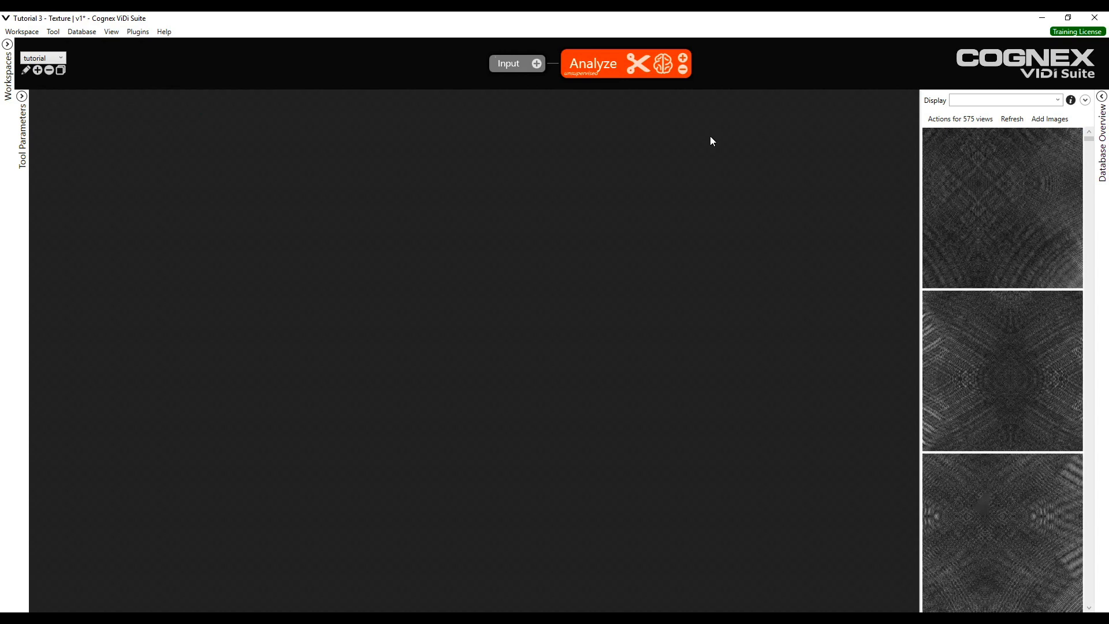
- Label all 575 views in the database as good
left_click(1025, 221)
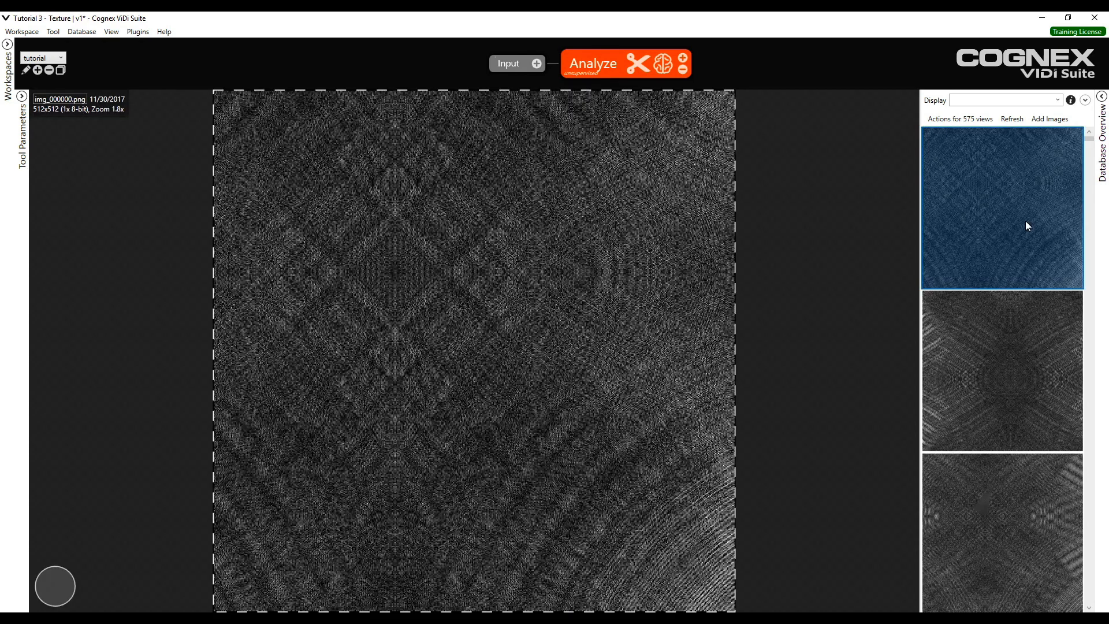
left_click(952, 119)
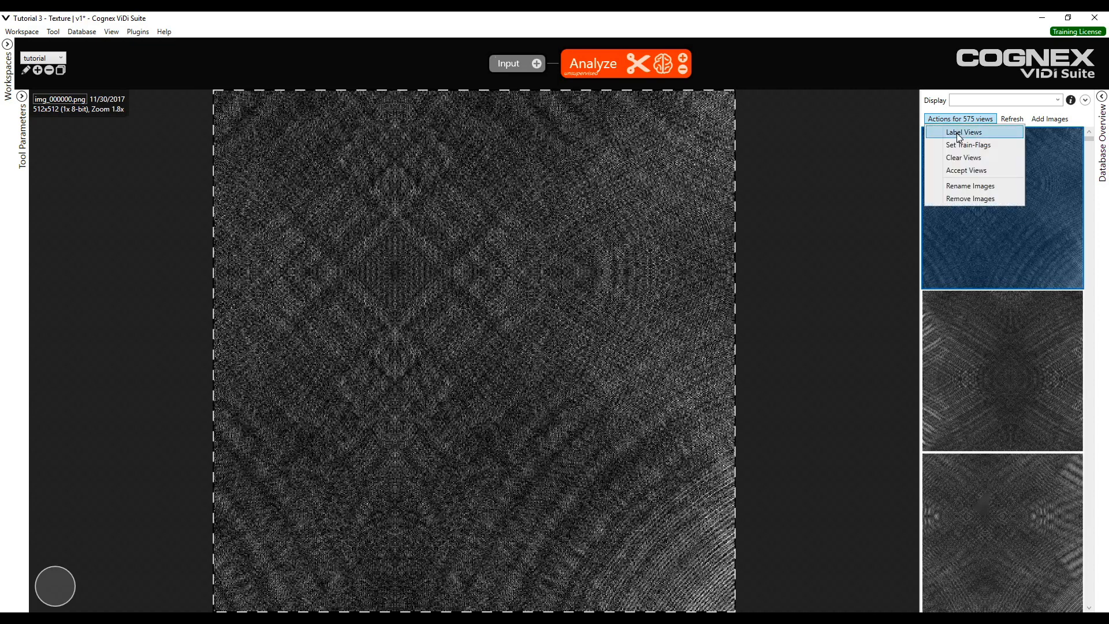
left_click(957, 132)
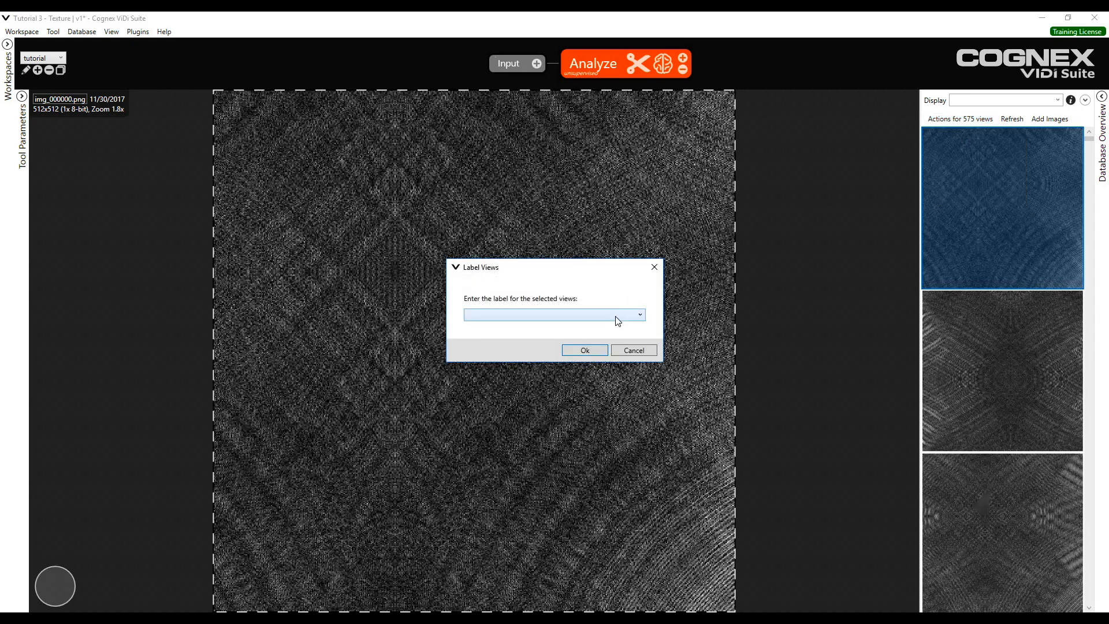
left_click(618, 321)
left_click(584, 332)
left_click(578, 353)
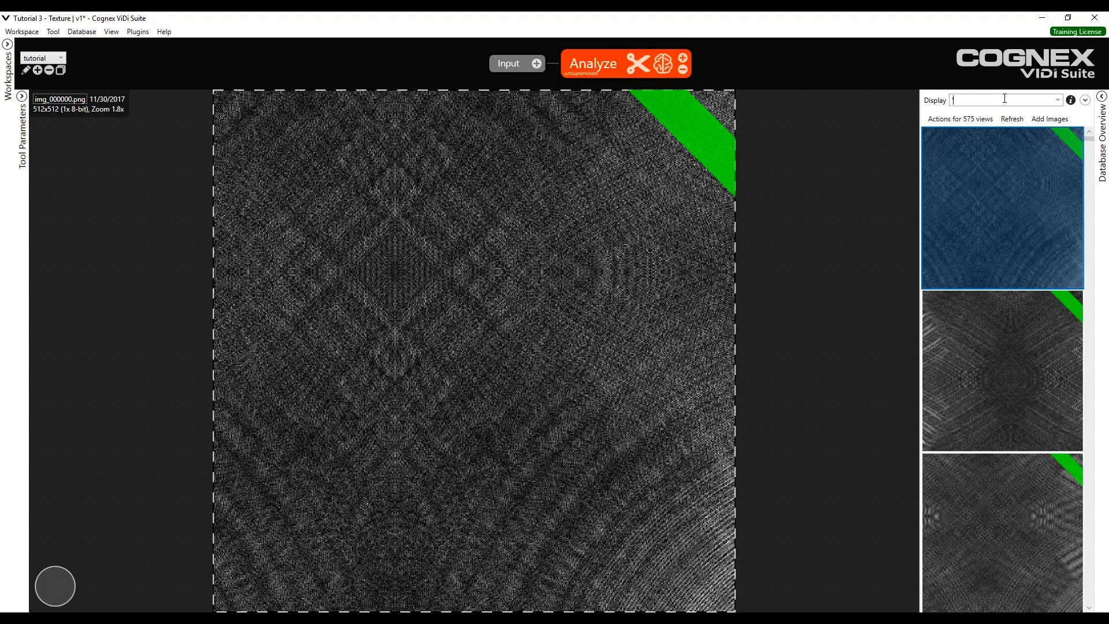
- Filter the views by 'bad' and label all the filtered views as bad
type("bad'")
key("Return")
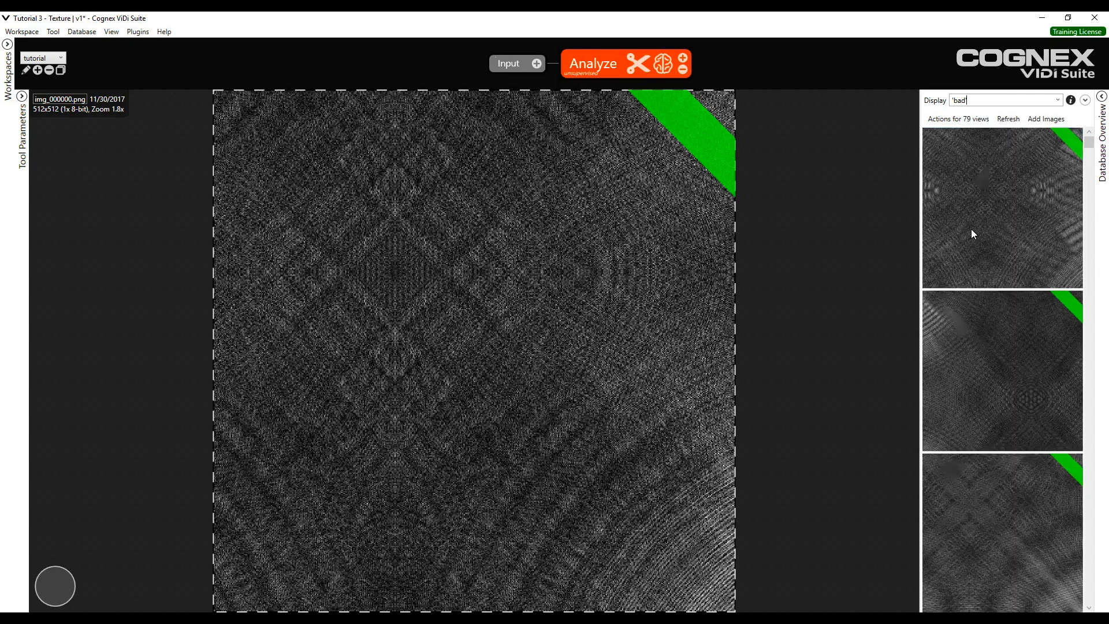
mouse_move(973, 233)
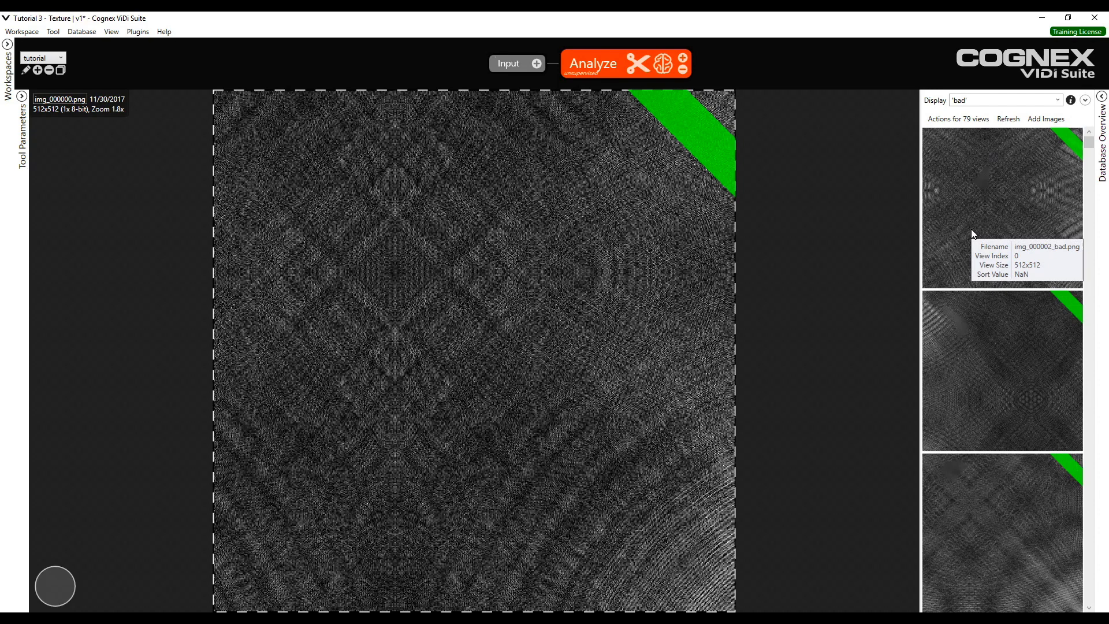
left_click(954, 119)
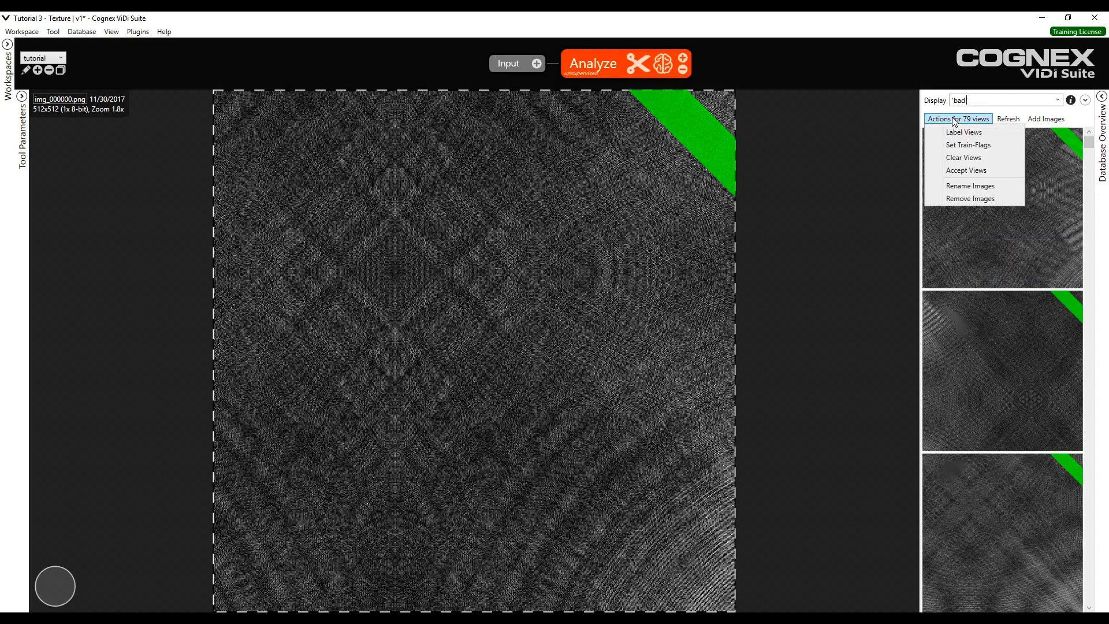
left_click(965, 132)
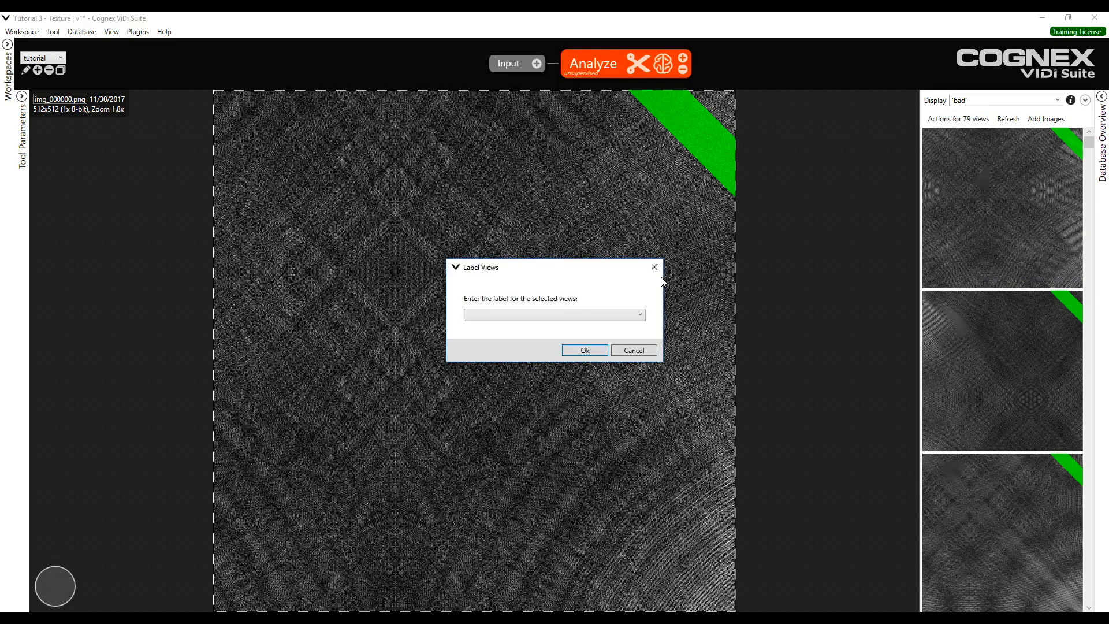
left_click(610, 309)
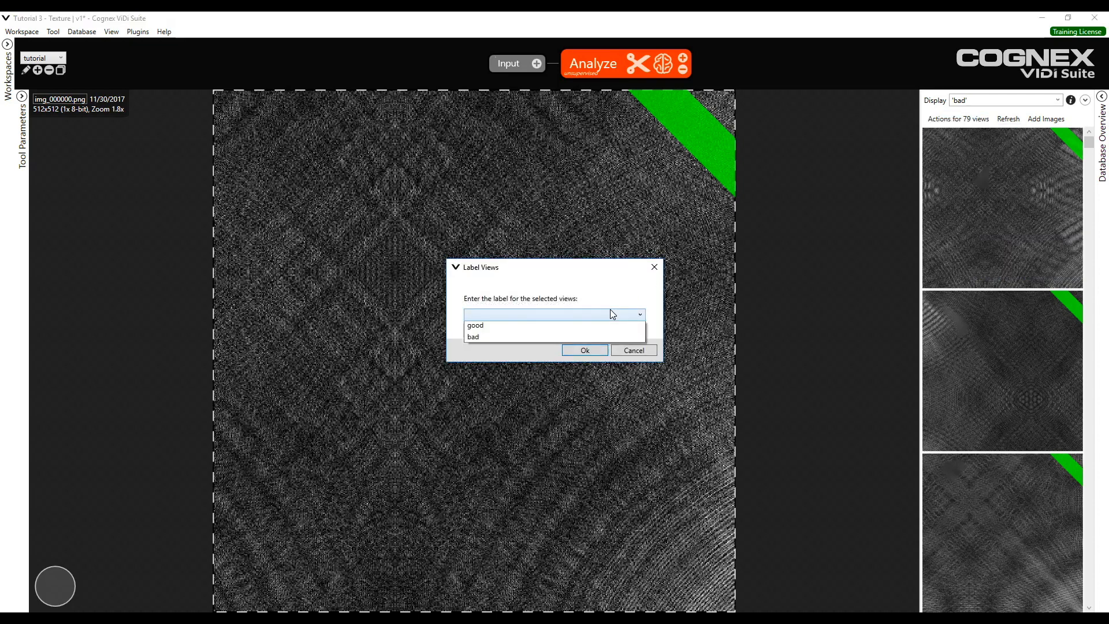
left_click(622, 336)
left_click(591, 352)
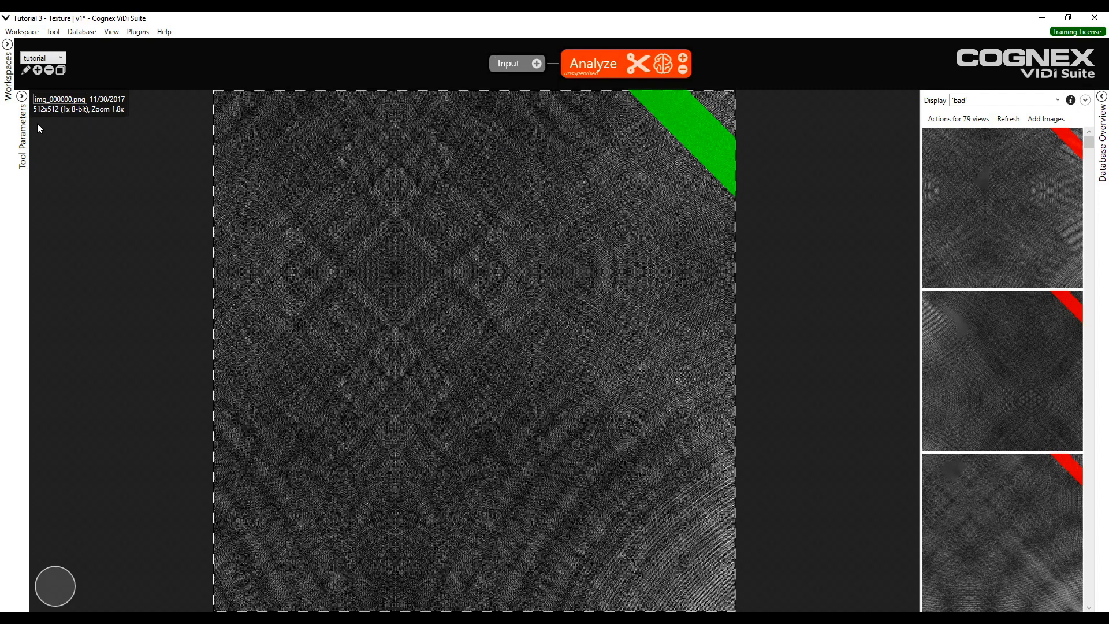
- Open the tool parameters and train the Analyze tool in Unsupervised mode
left_click(22, 96)
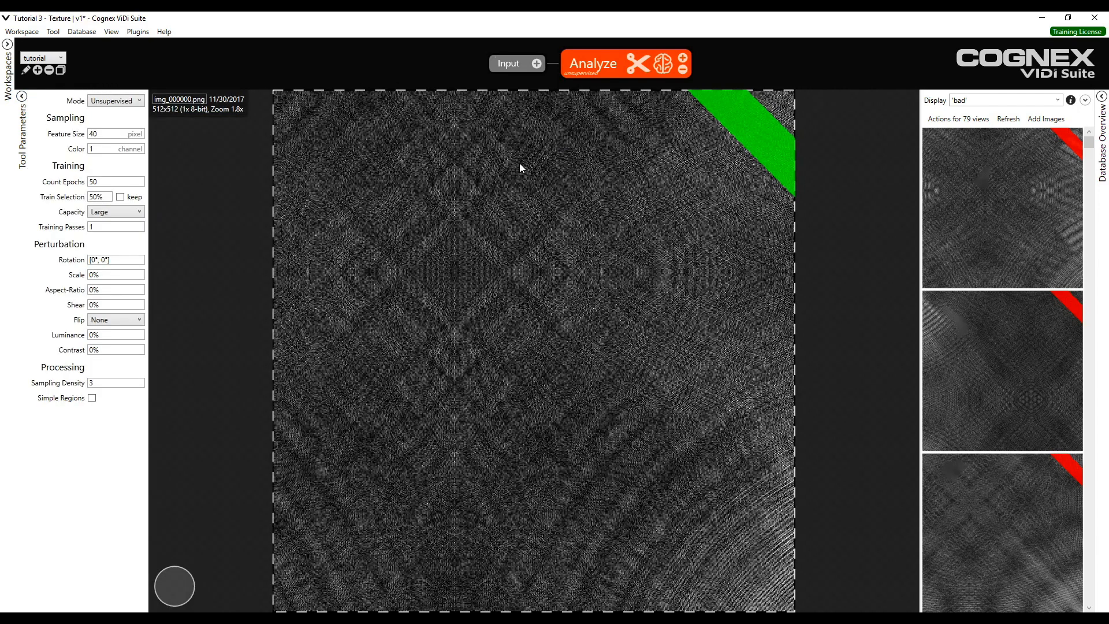
left_click(663, 75)
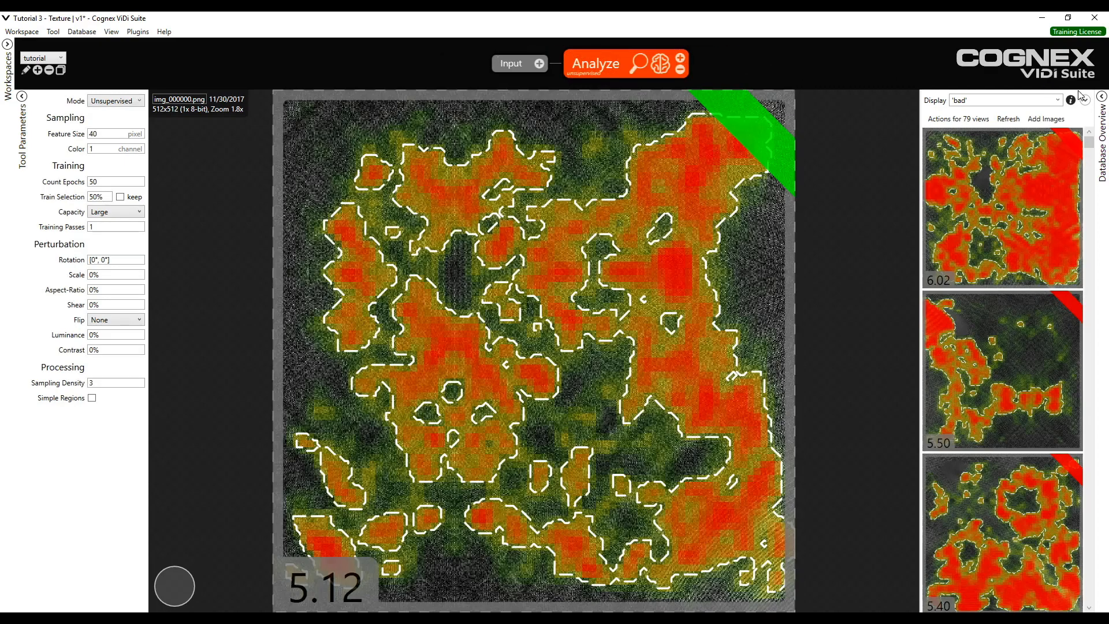
- Open the database overview and move the score thresholds to about 5.02 and 5.5
left_click(1101, 96)
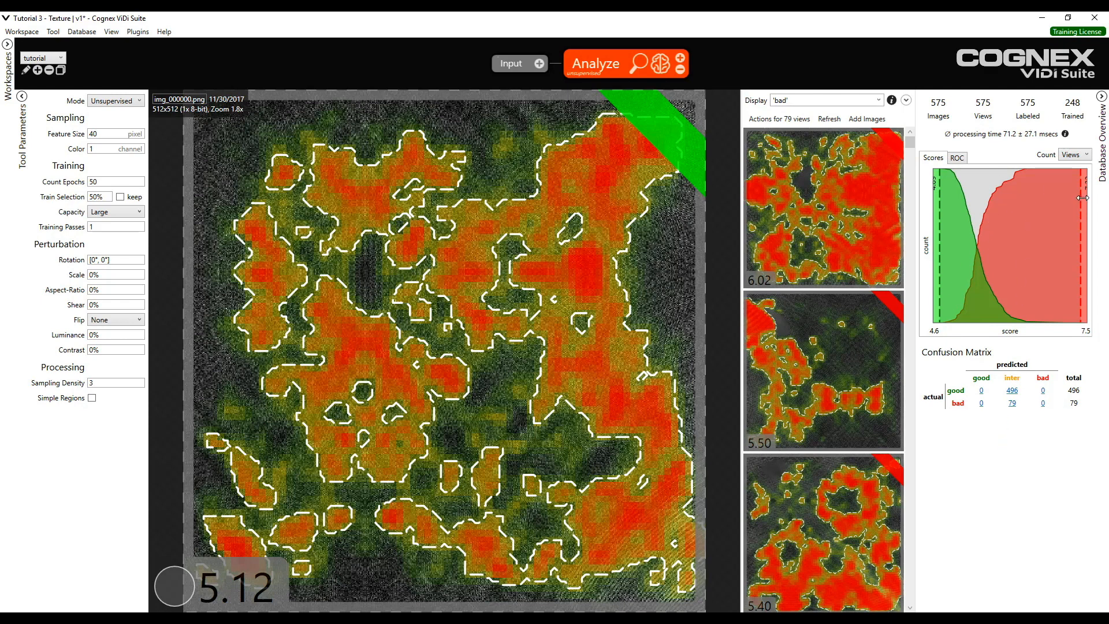
left_click_drag(1080, 198, 1023, 231)
left_click_drag(937, 249, 1007, 253)
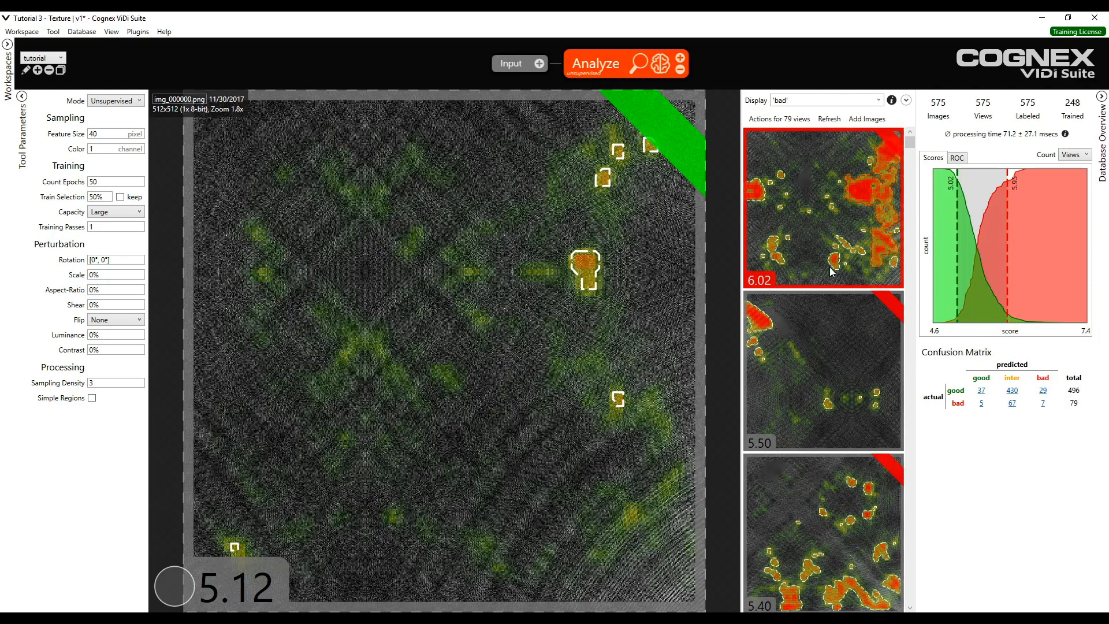
- Browse the bad views' results, toggling the heatmap overlay to compare against the original images
scroll(829, 267, "down", 3)
left_click(810, 238)
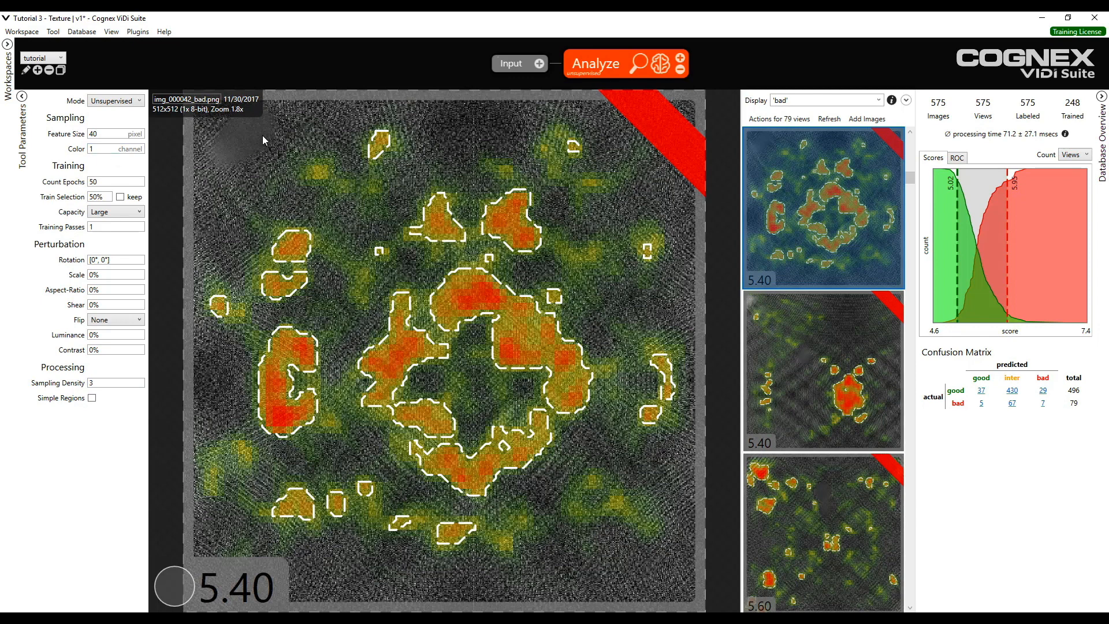
key("space")
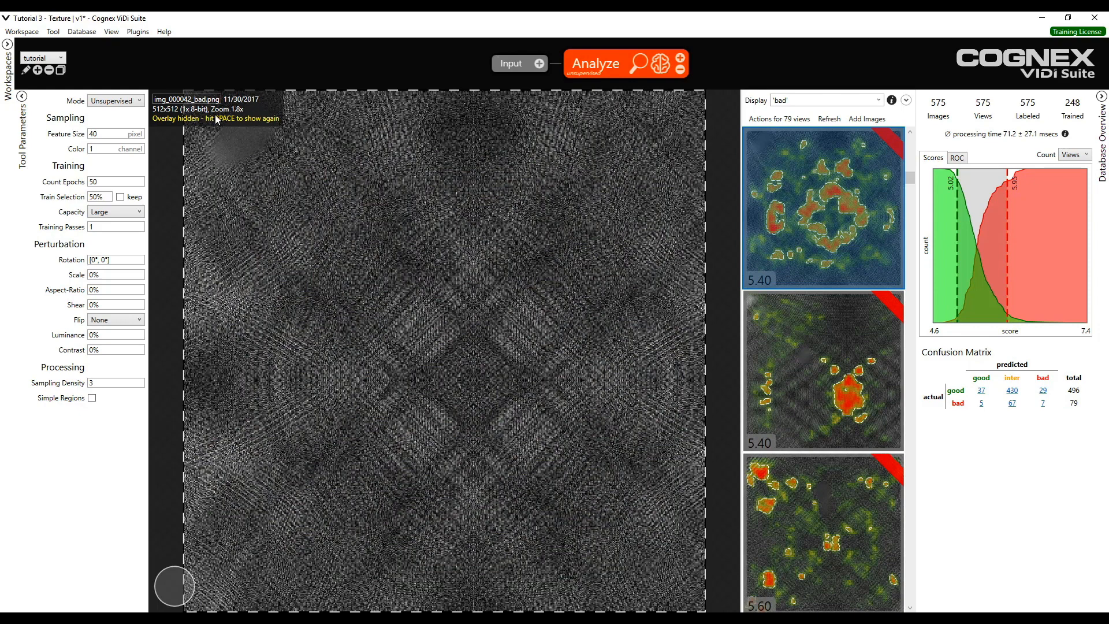
scroll(270, 160, "down", 1)
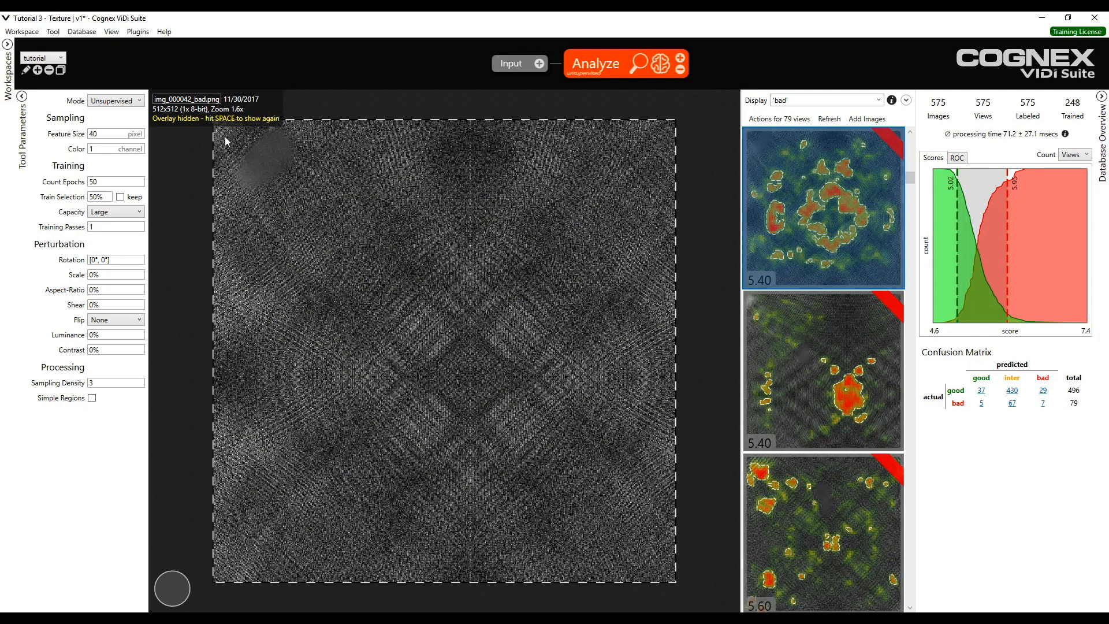
key("space")
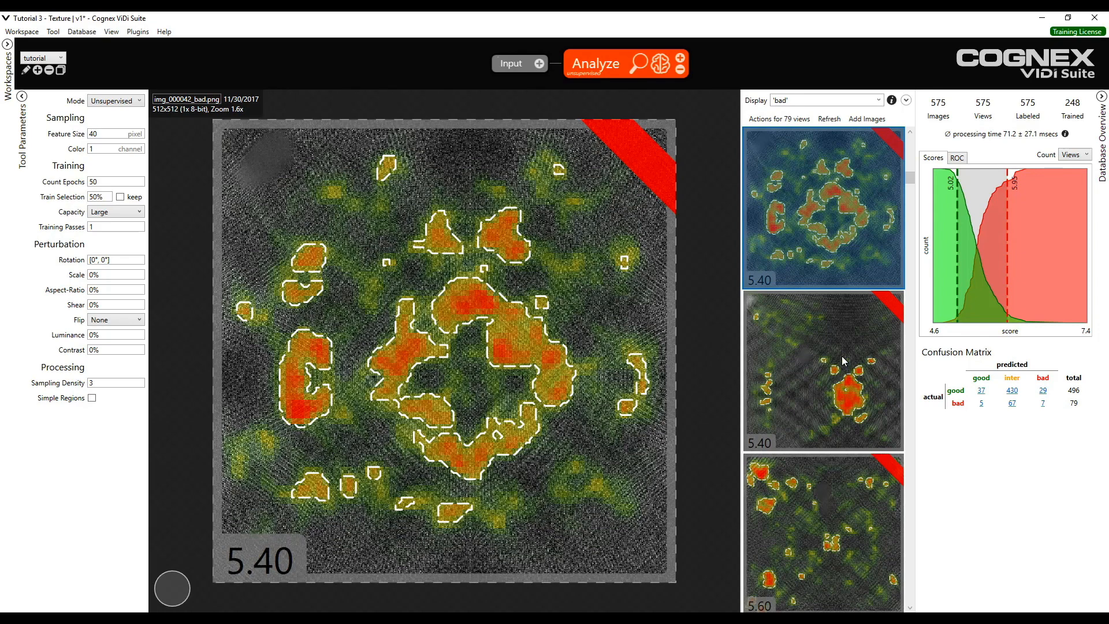
scroll(865, 350, "down", 2)
left_click(861, 351)
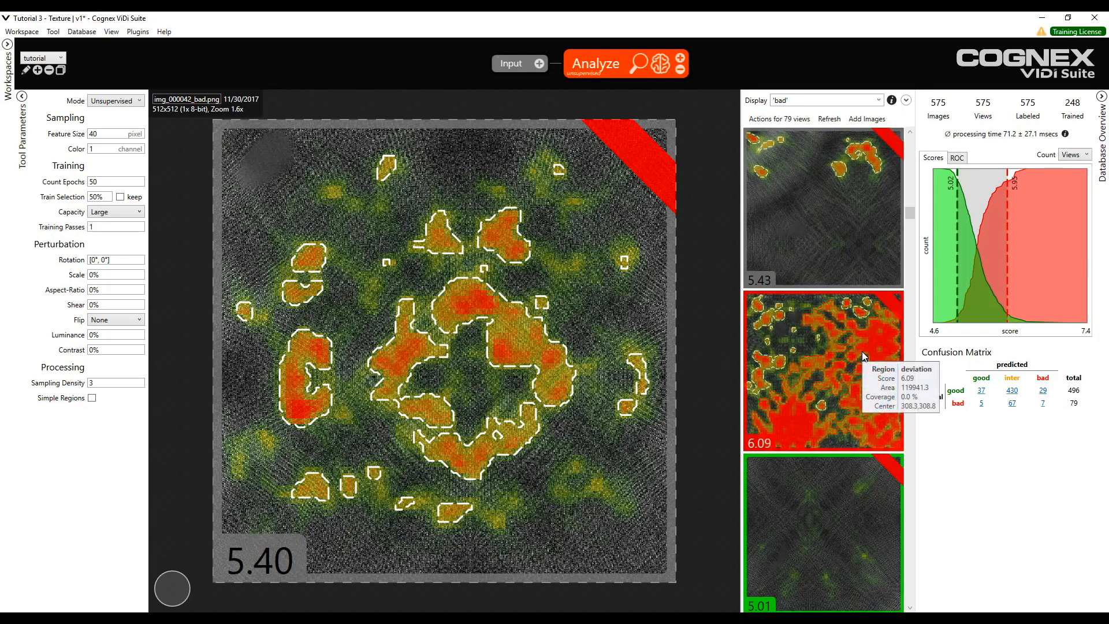
scroll(862, 351, "down", 2)
left_click(861, 354)
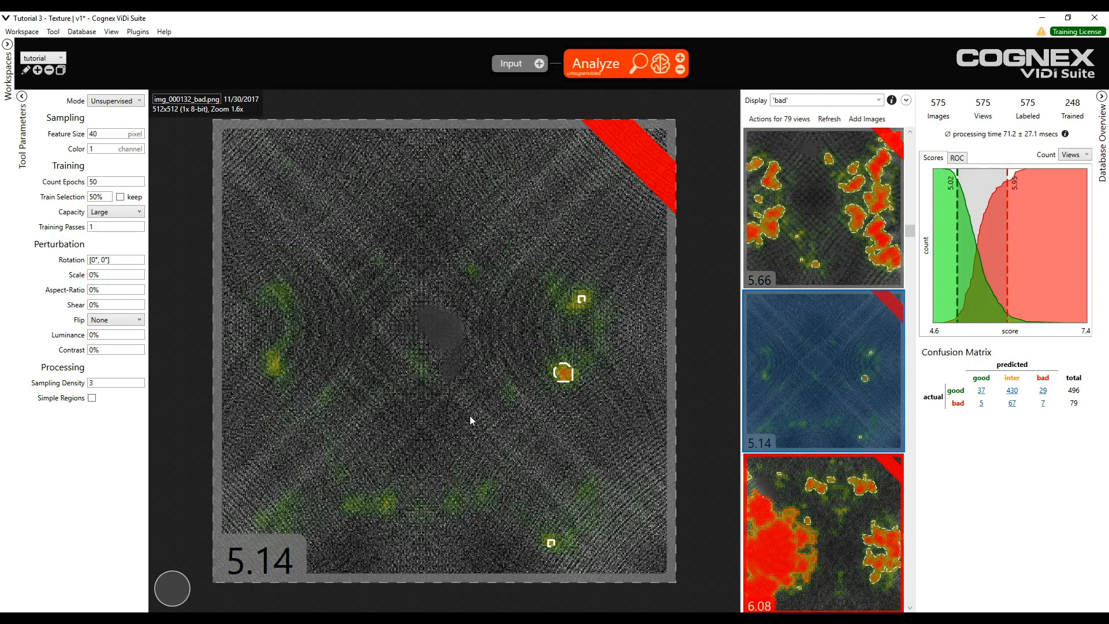
- Switch the Analyze tool's mode to Supervised
left_click(110, 103)
left_click(111, 113)
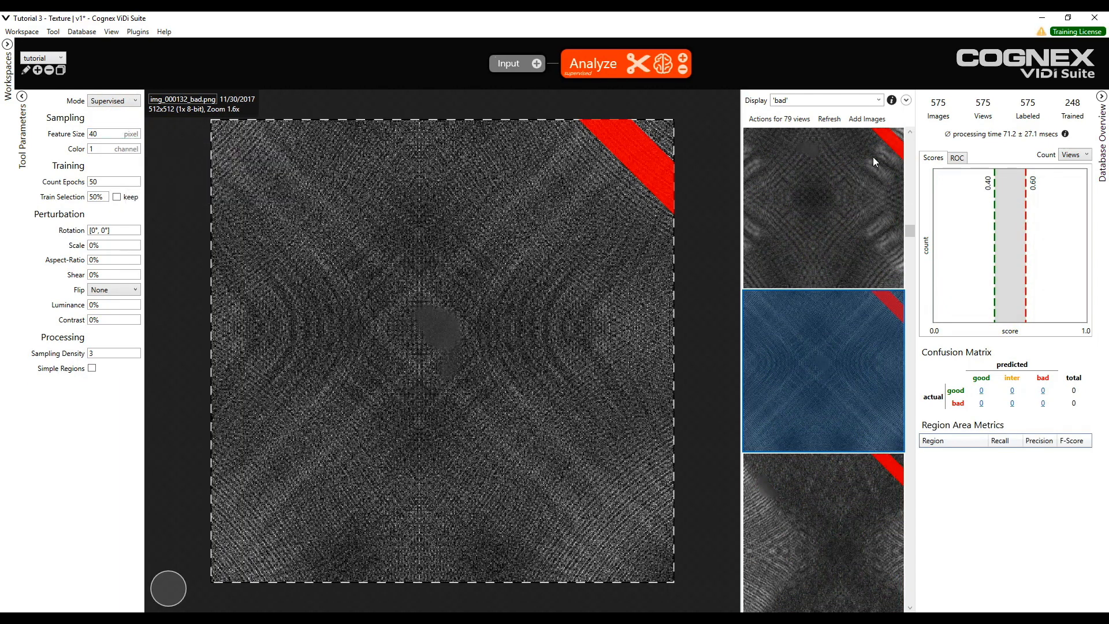
- Filter the view browser to show only the 'bad' views
left_click(862, 103)
left_click(874, 104)
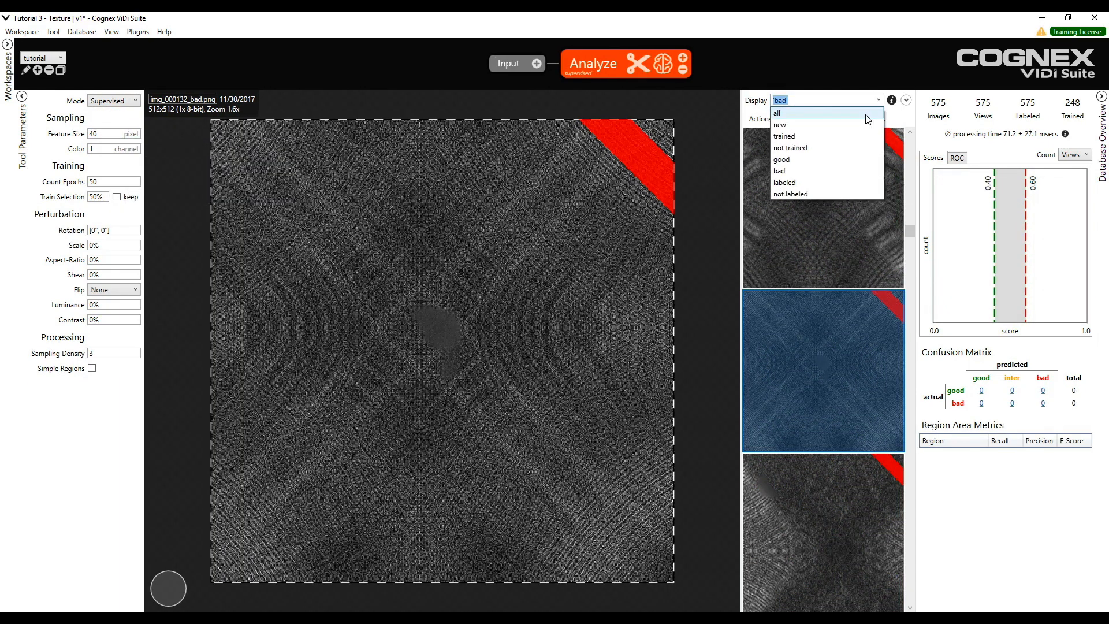
left_click(864, 171)
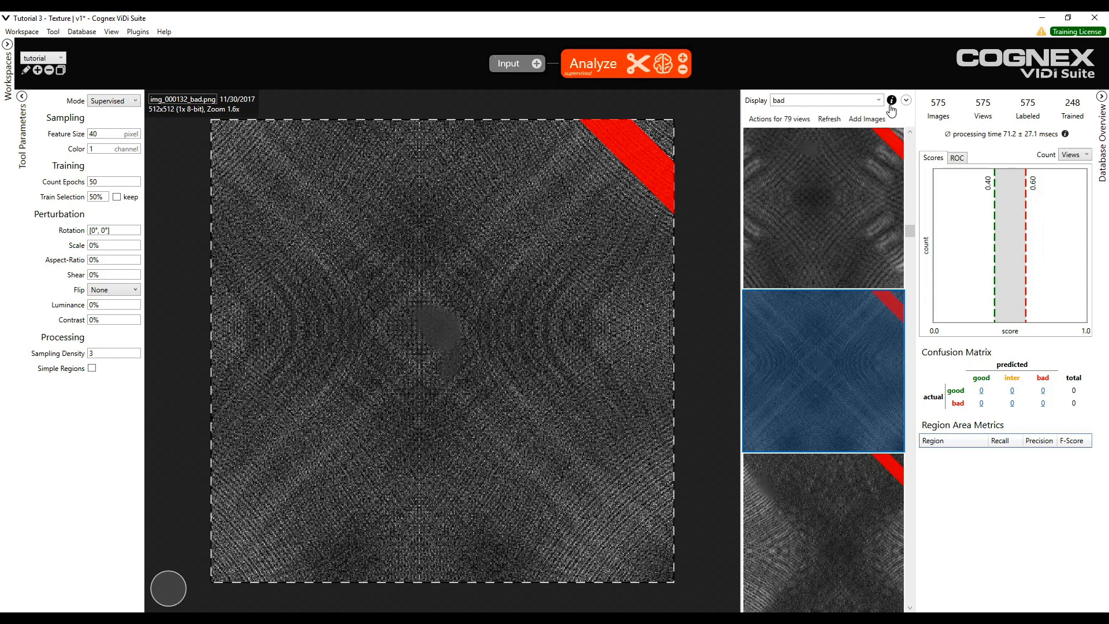
- Open region editing on the first bad image and set the brush width to 30
left_click(877, 186)
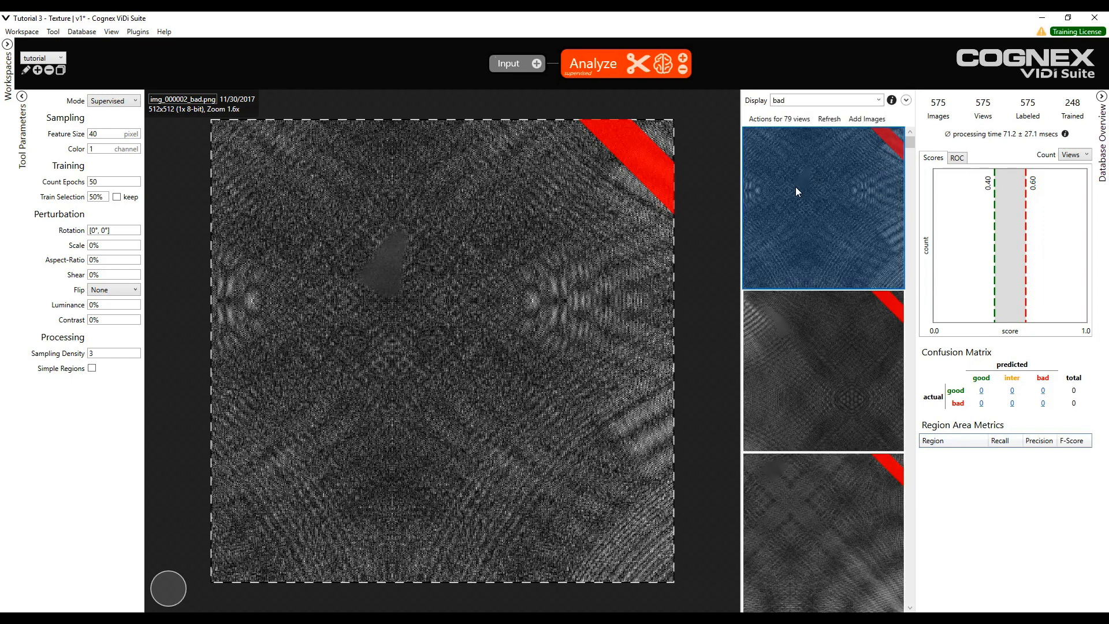
right_click(437, 334)
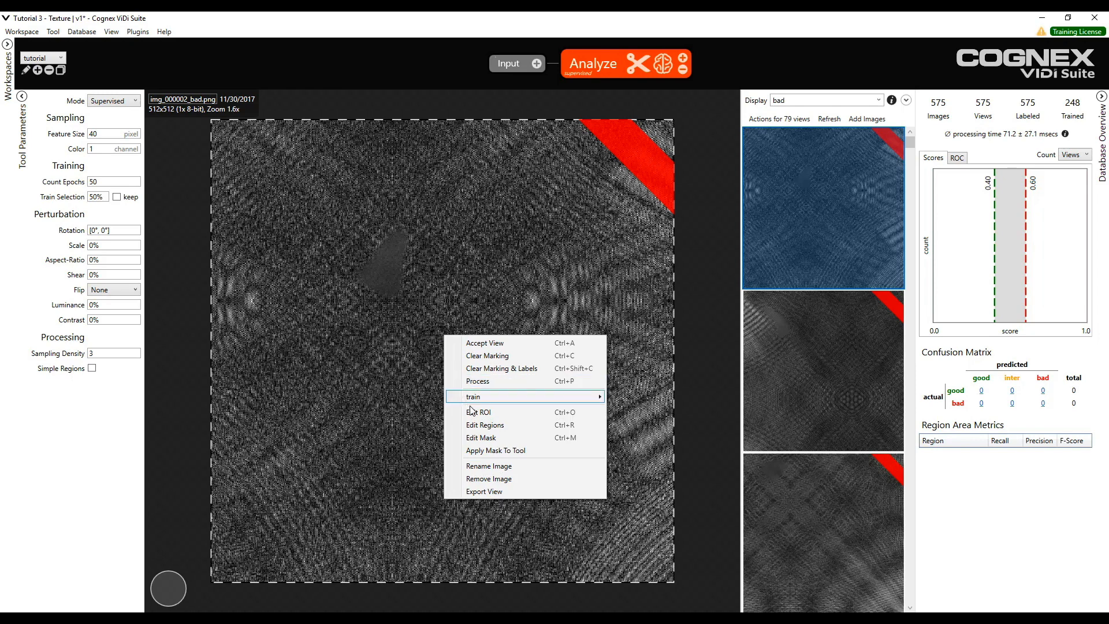
left_click(511, 425)
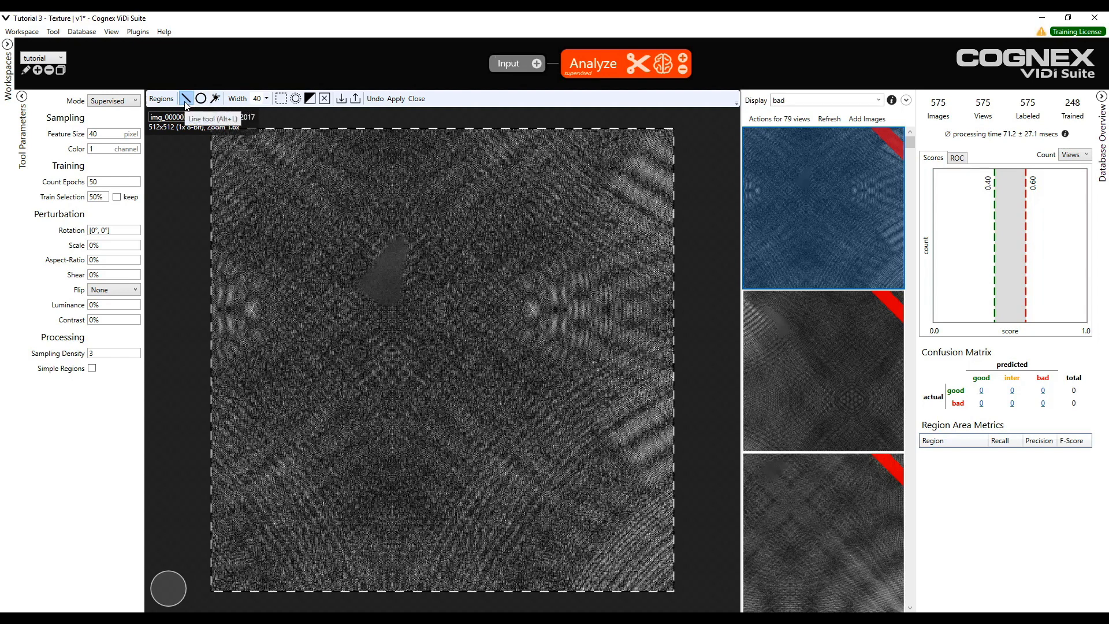
double_click(256, 100)
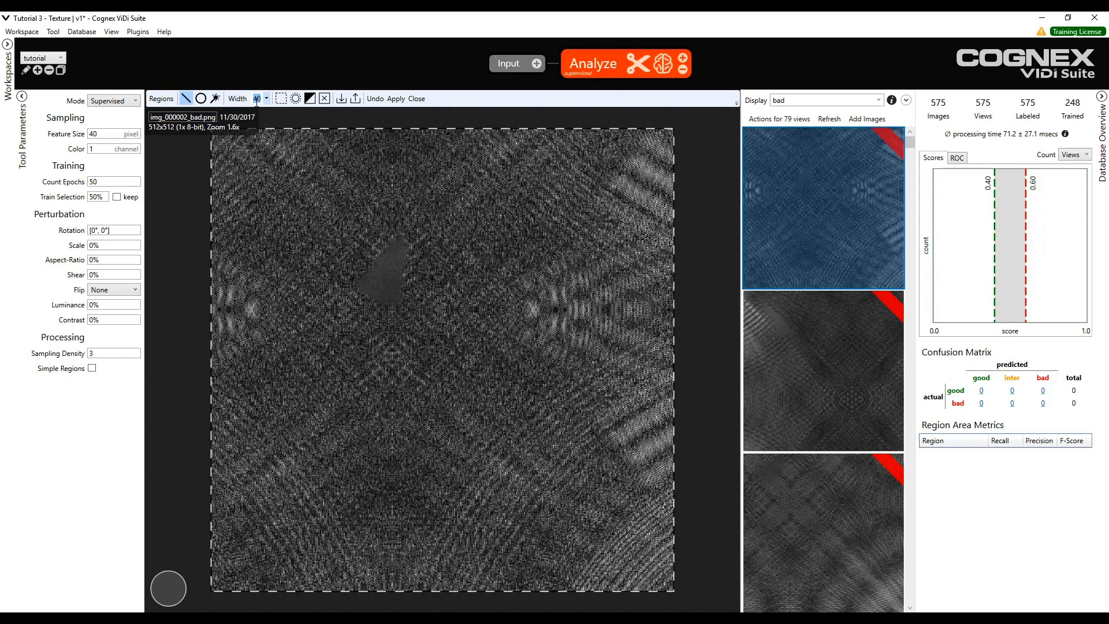
type("30")
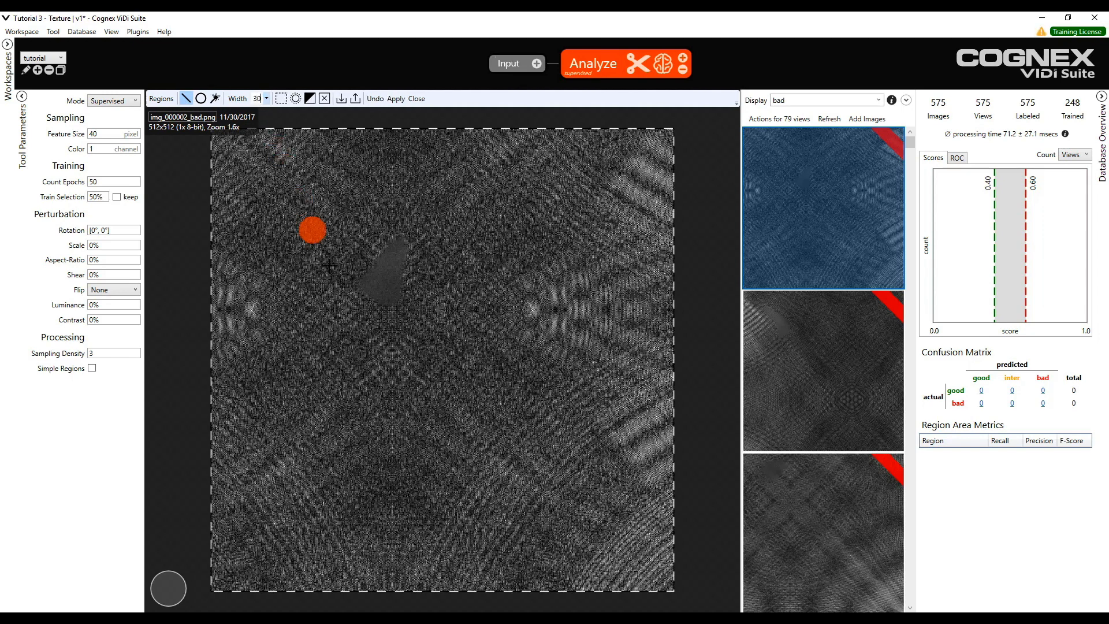
- Paint over the defect on each of the first three bad images and apply each region
mouse_move(394, 256)
left_mouse_down()
mouse_move(385, 292)
mouse_move(371, 282)
mouse_move(385, 276)
left_mouse_up()
left_click(396, 99)
left_click(775, 334)
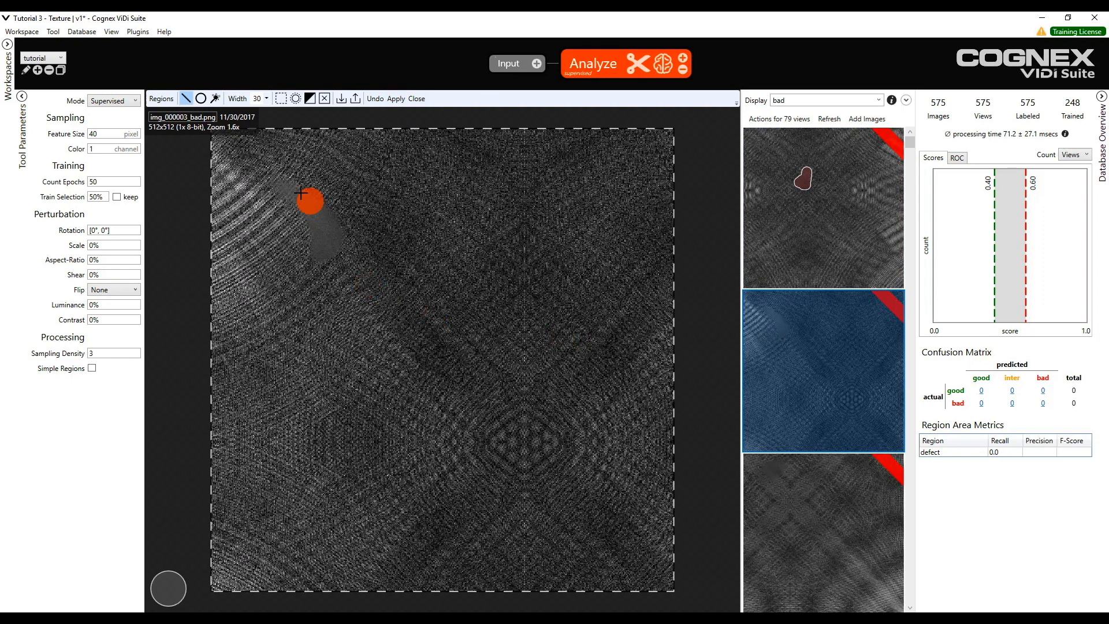
mouse_move(292, 193)
left_mouse_down()
mouse_move(331, 228)
mouse_move(327, 253)
left_mouse_up()
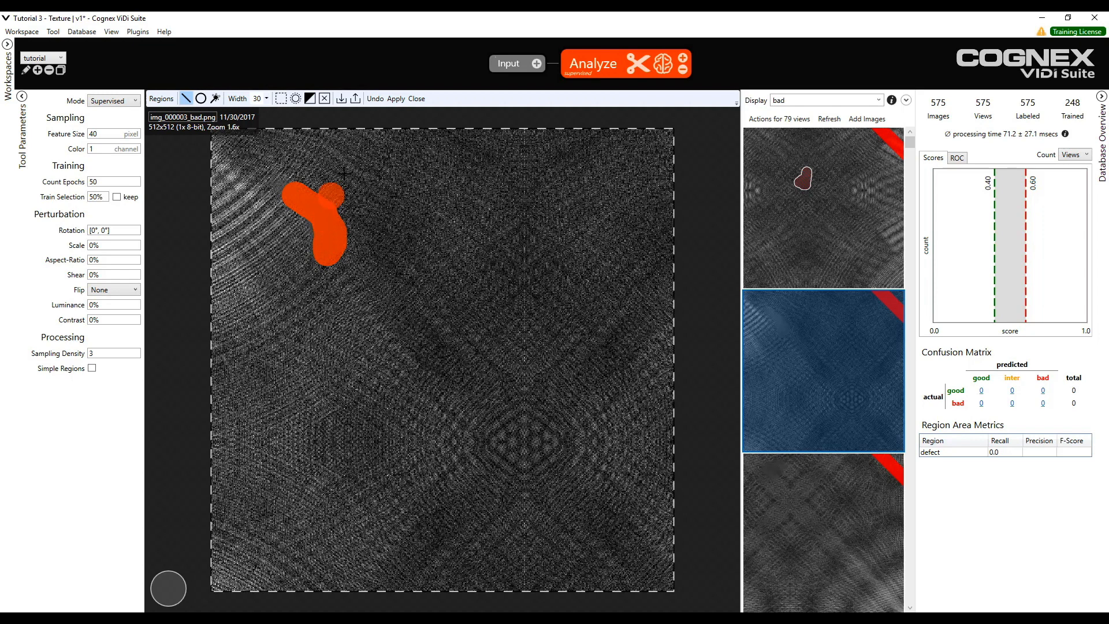
left_click(396, 99)
left_click(812, 515)
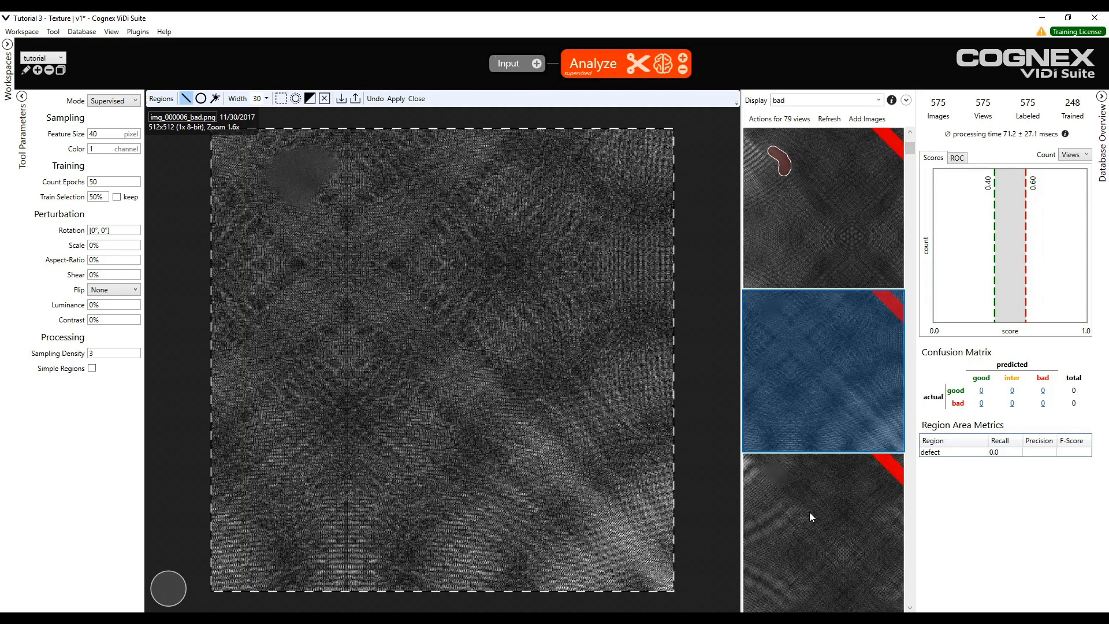
mouse_move(305, 165)
left_mouse_down()
mouse_move(319, 165)
mouse_move(302, 185)
mouse_move(280, 173)
left_mouse_up()
left_click(396, 99)
- Continue to the next bad images, painting each defect region and applying it
left_click(406, 163)
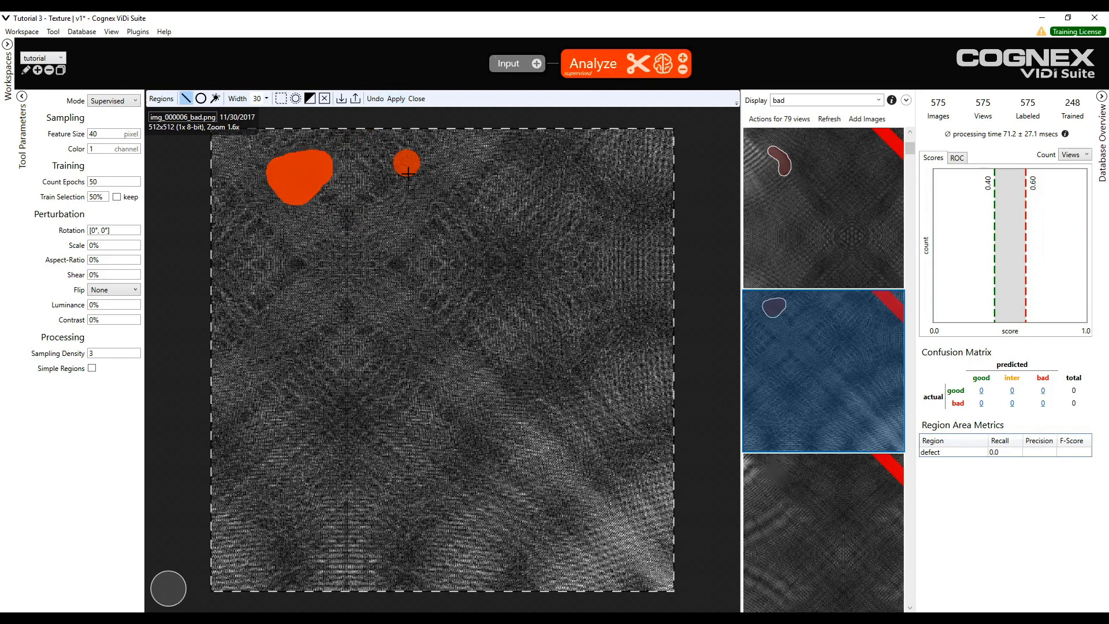
left_click(861, 491)
left_click(396, 103)
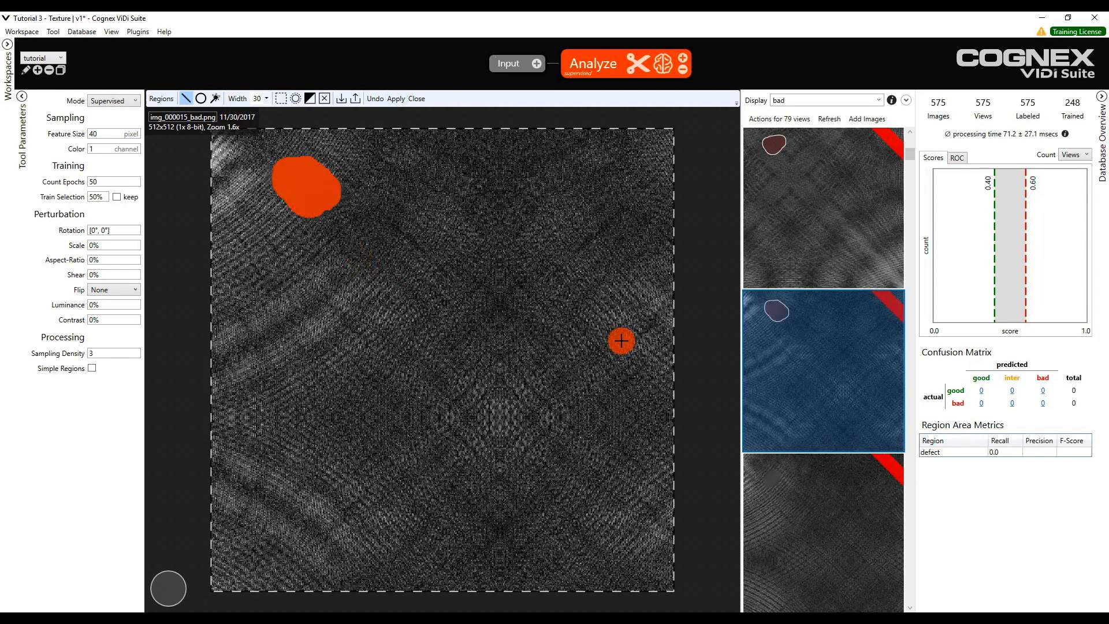
left_click(806, 490)
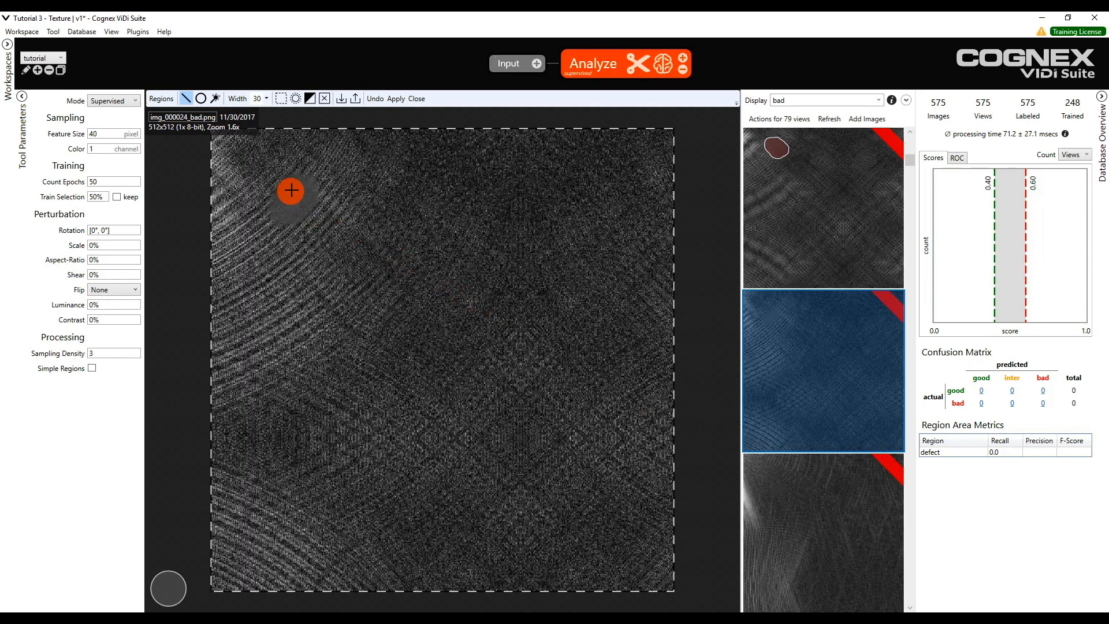
mouse_move(296, 188)
left_mouse_down()
mouse_move(301, 200)
mouse_move(281, 213)
mouse_move(283, 204)
left_mouse_up()
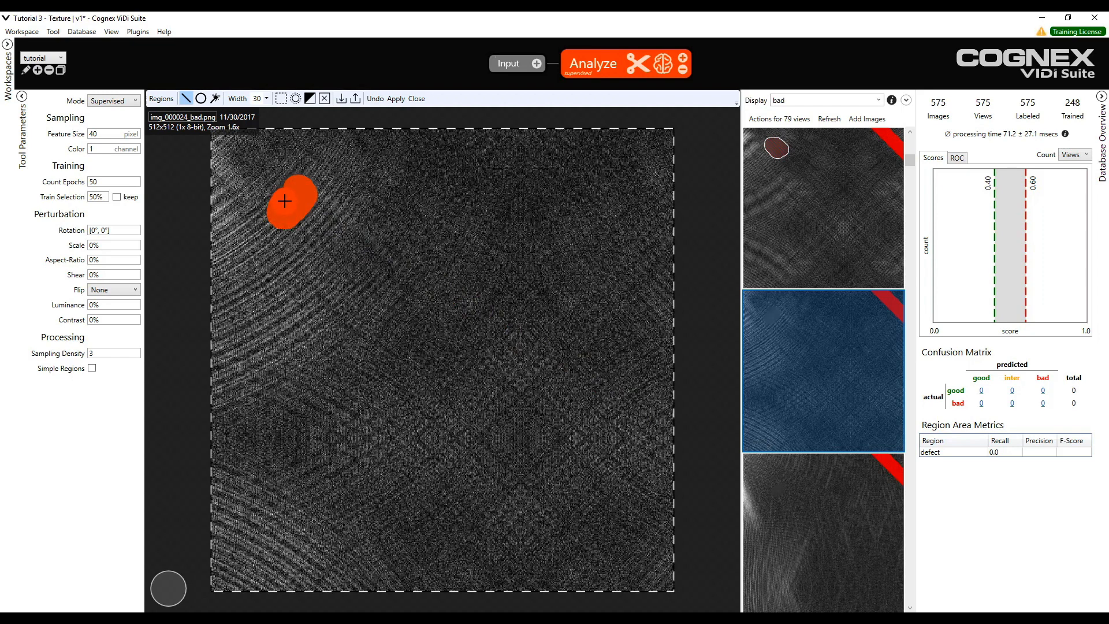
left_click(396, 98)
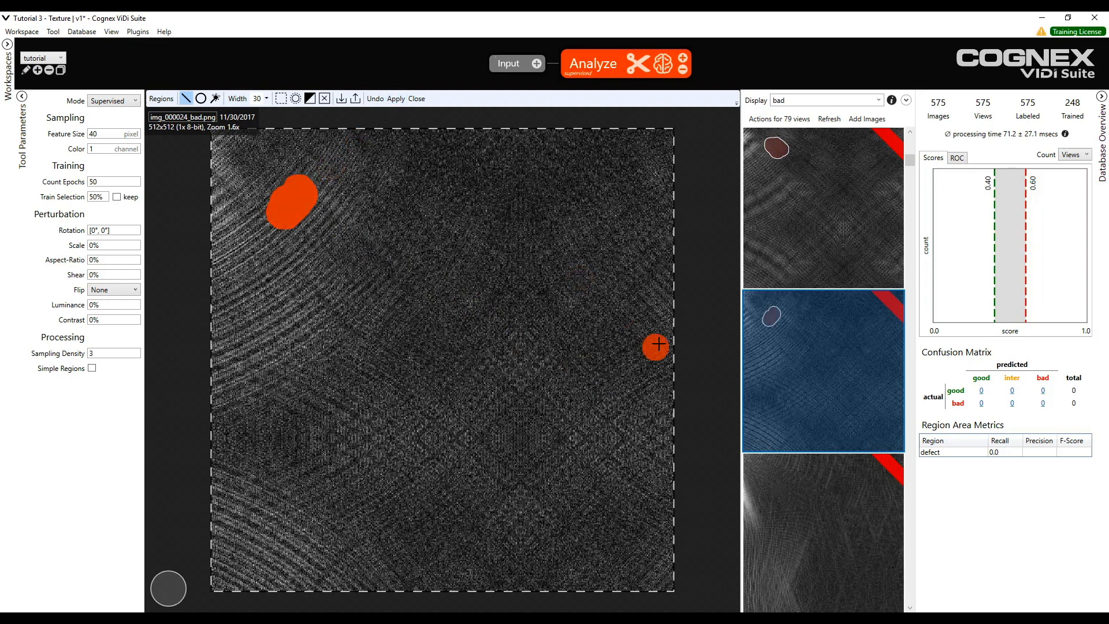
left_click(811, 493)
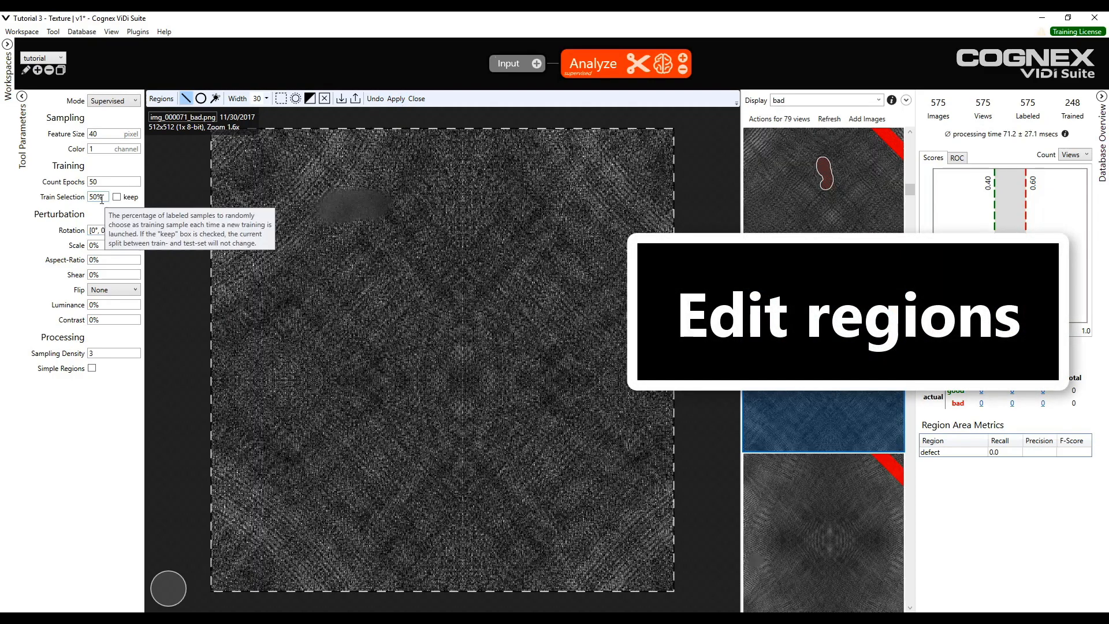
- Paint the defect regions on the following bad images with a width 20 brush
left_click_drag(339, 202, 384, 198)
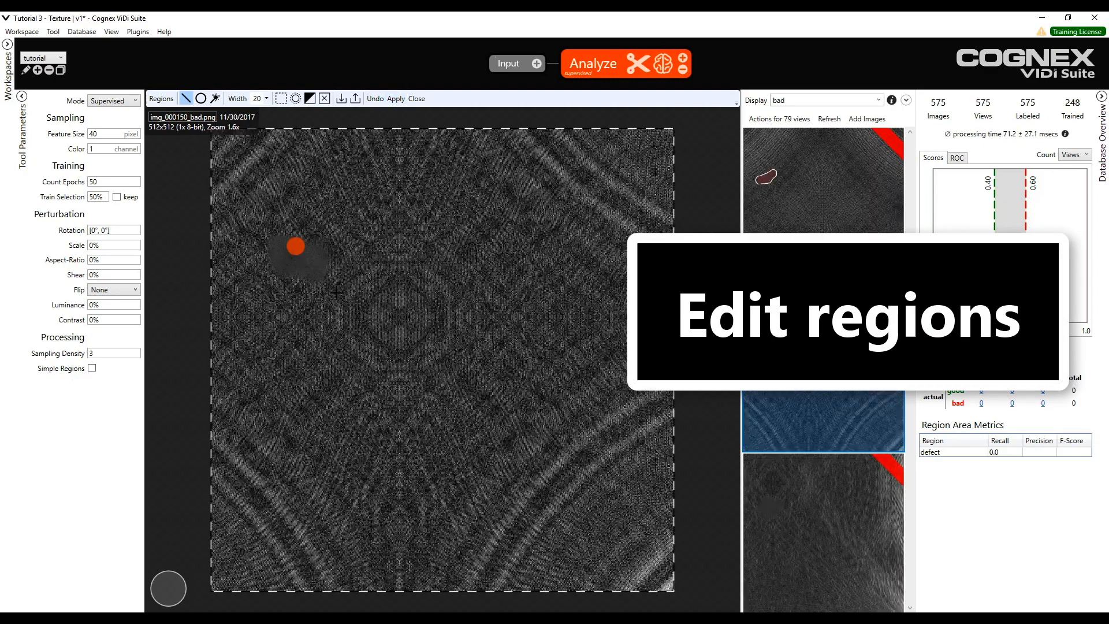
left_click_drag(295, 242, 306, 260)
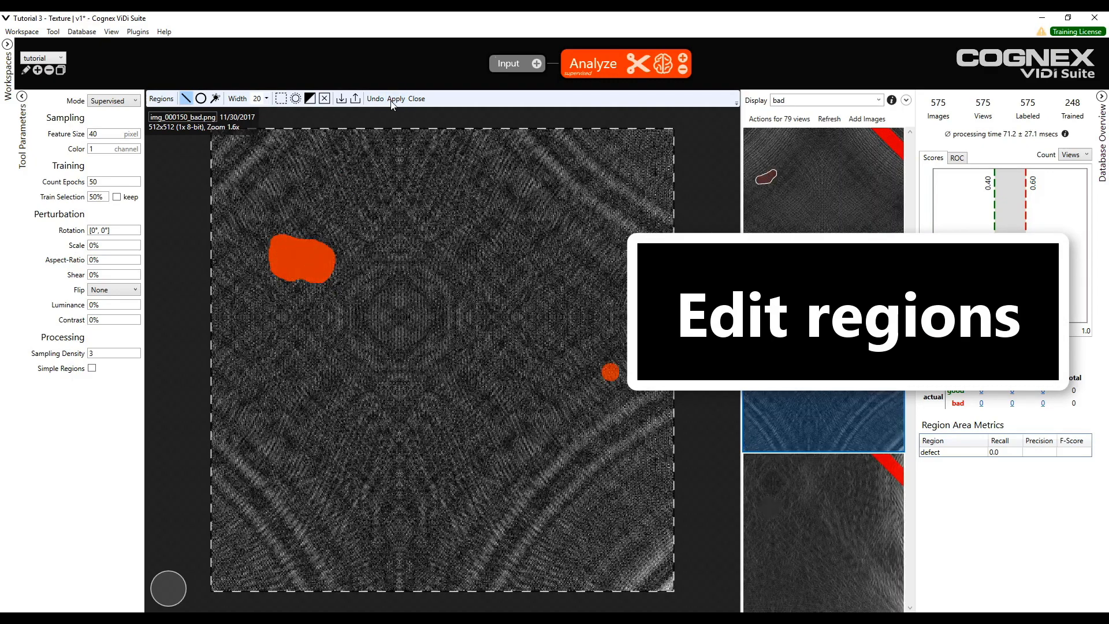
left_click_drag(278, 289, 299, 277)
left_click_drag(288, 289, 294, 329)
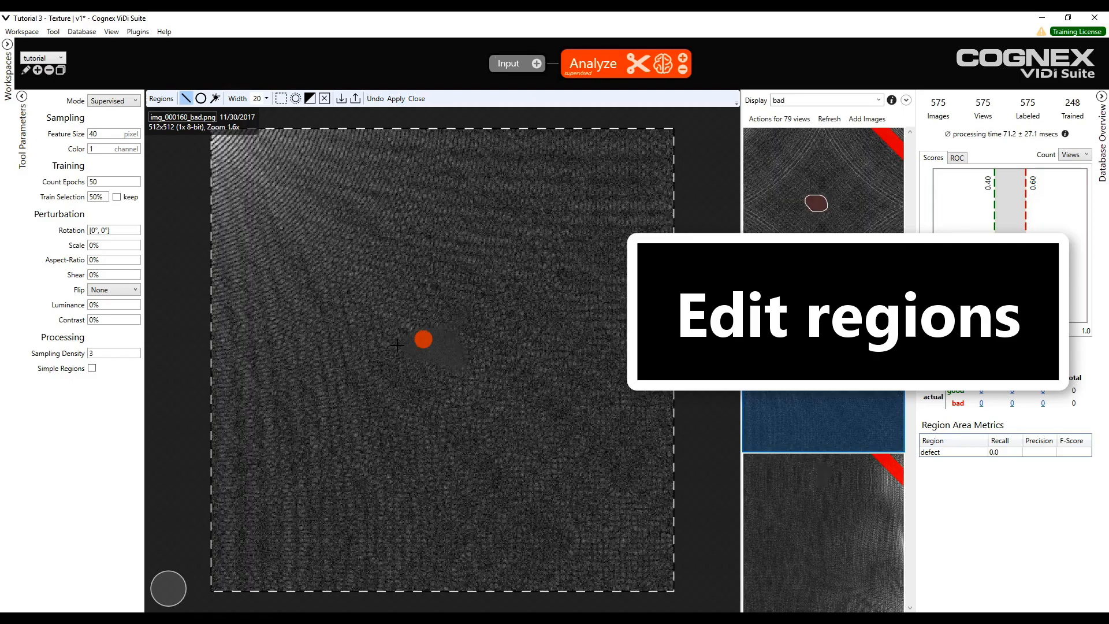
left_click_drag(393, 340, 438, 353)
left_click_drag(259, 327, 289, 321)
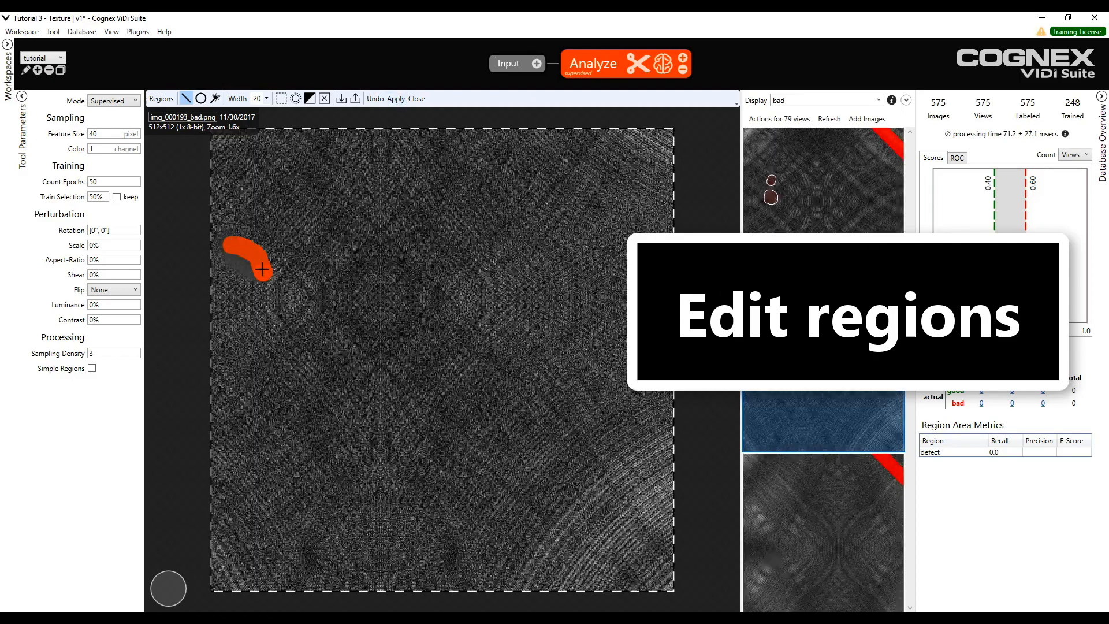
left_click_drag(303, 347, 283, 425)
left_click_drag(460, 205, 513, 196)
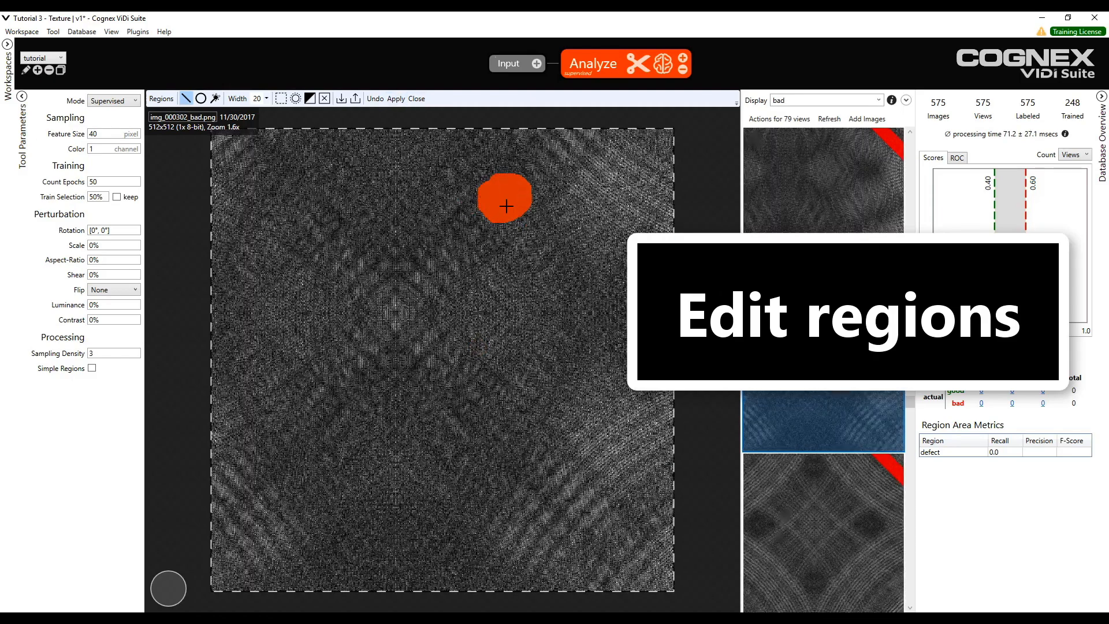
left_click_drag(323, 312, 344, 295)
left_click_drag(317, 372, 313, 366)
left_click_drag(332, 430, 340, 479)
left_click_drag(436, 179, 444, 182)
left_click_drag(317, 453, 260, 487)
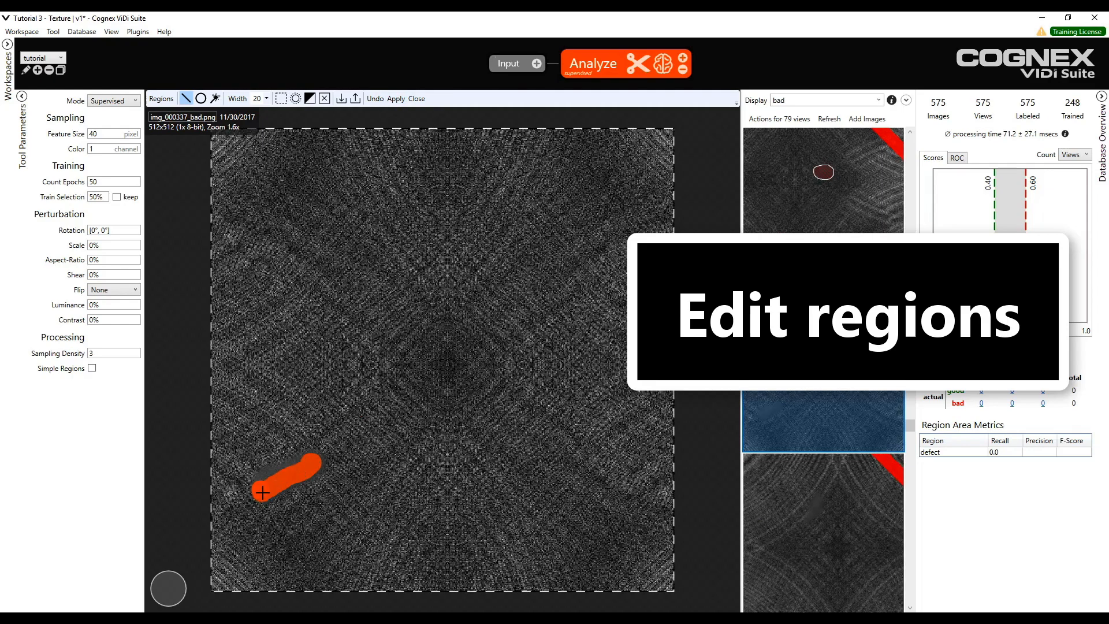
- Paint the remaining defect regions, apply them and close the region editor
left_click(351, 386)
left_click(309, 287)
left_click_drag(257, 271, 268, 283)
left_click_drag(289, 326, 294, 364)
mouse_move(540, 372)
left_mouse_down()
mouse_move(545, 386)
mouse_move(534, 374)
left_mouse_up()
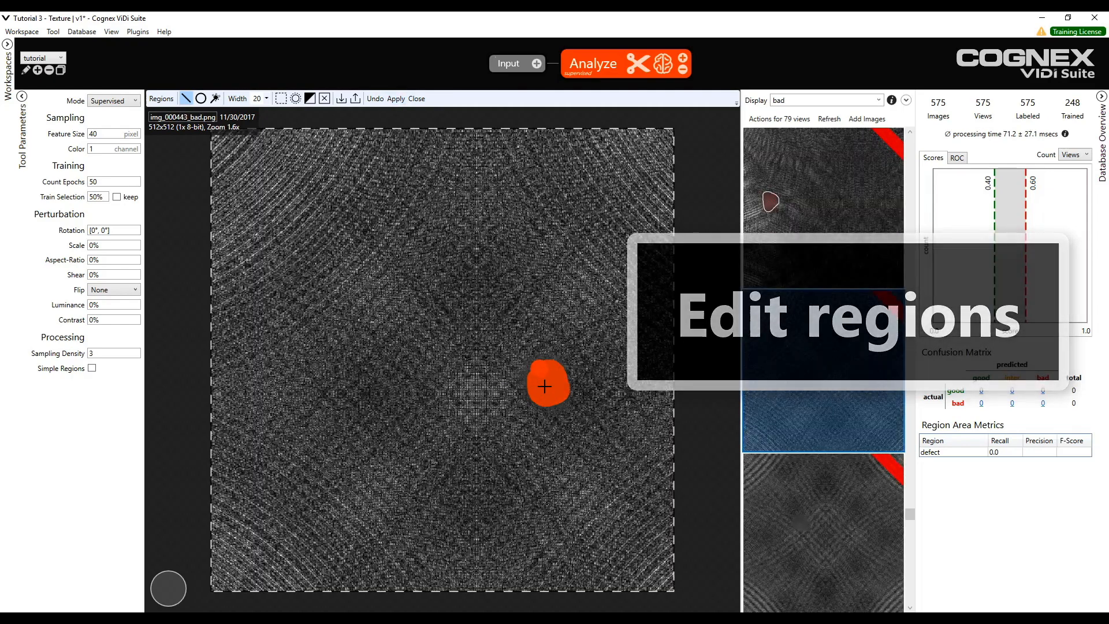
left_click(396, 99)
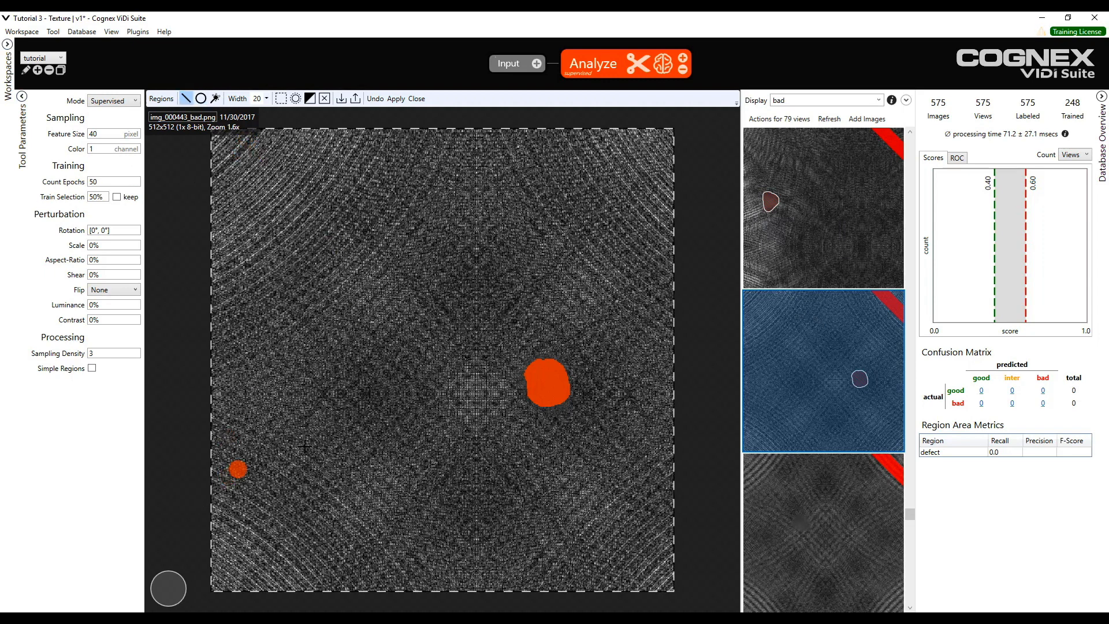
left_click(416, 98)
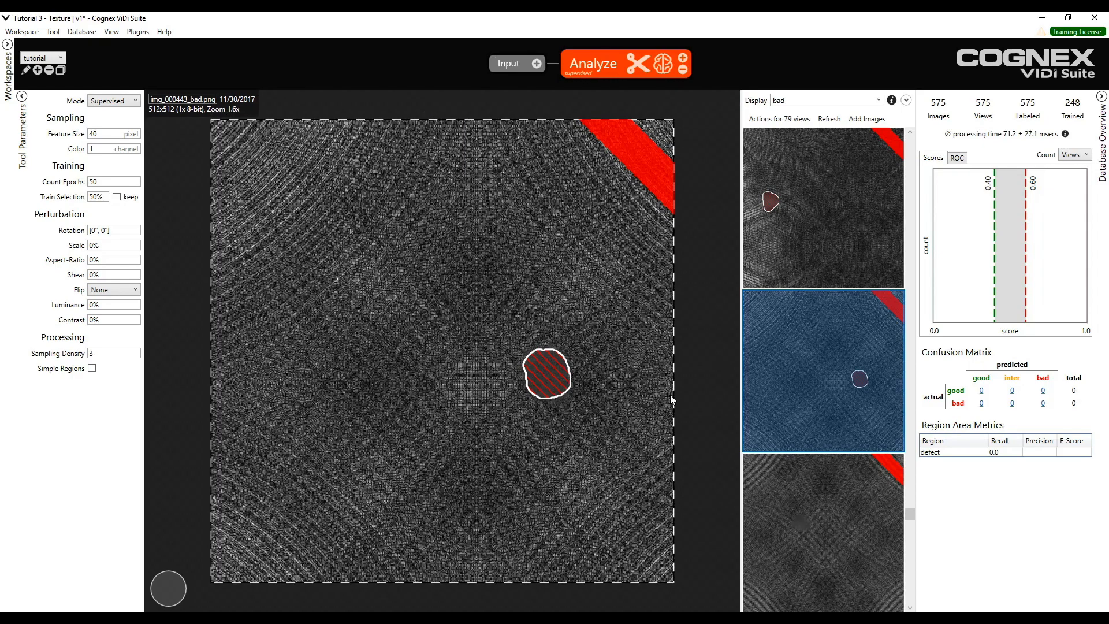
- Set the Count Epochs training parameter to 75
scroll(670, 393, "up", 4)
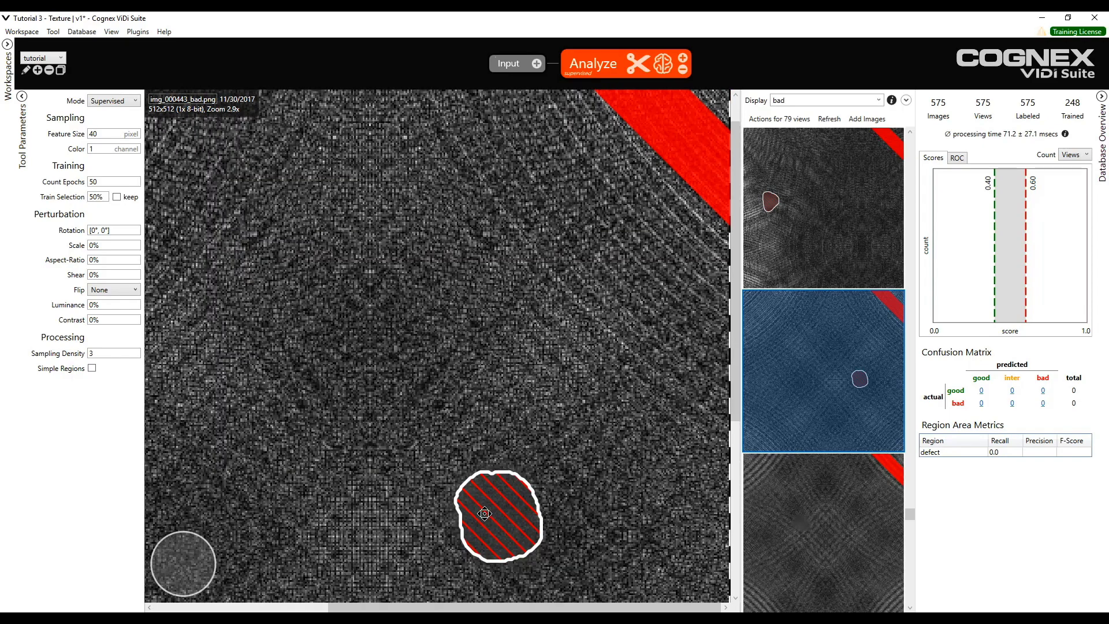
left_click_drag(484, 513, 495, 487)
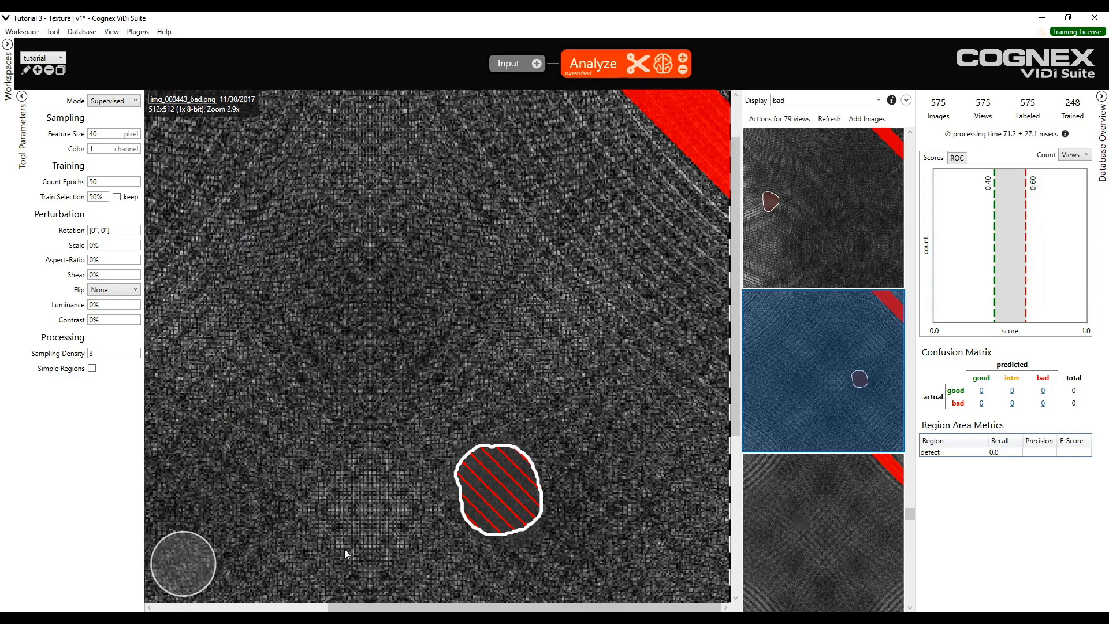
scroll(337, 473, "down", 2)
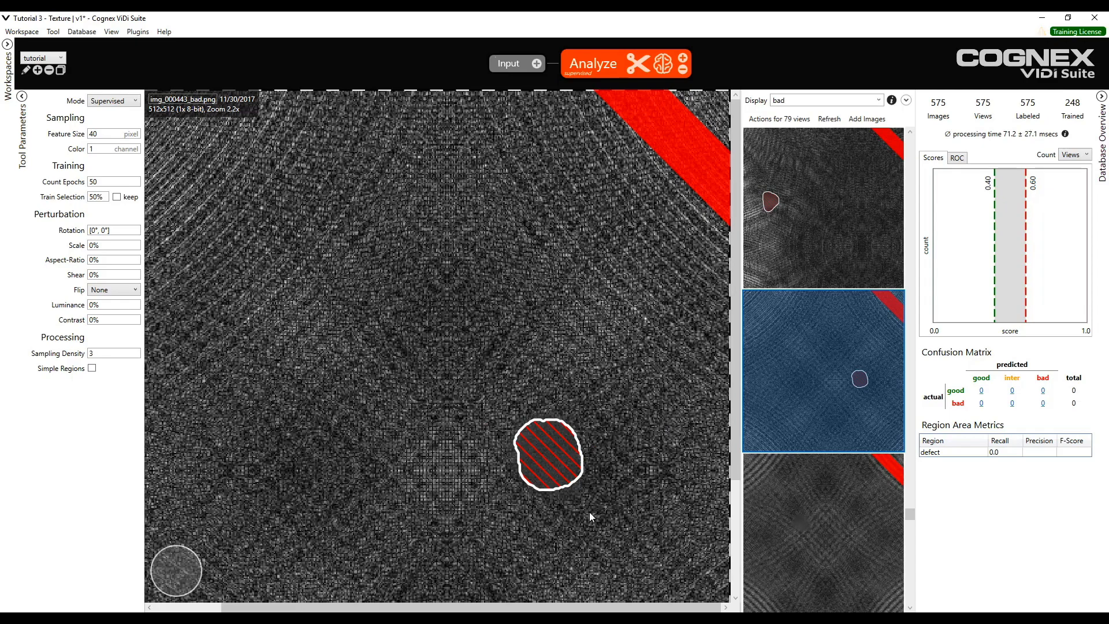
scroll(566, 472, "down", 1)
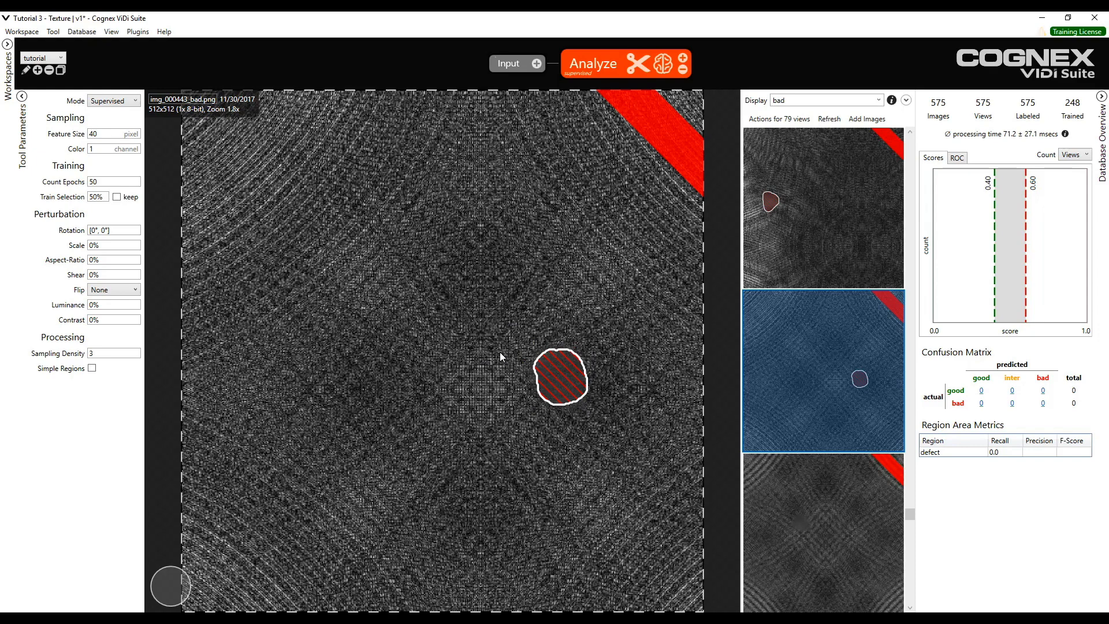
scroll(497, 342, "down", 1)
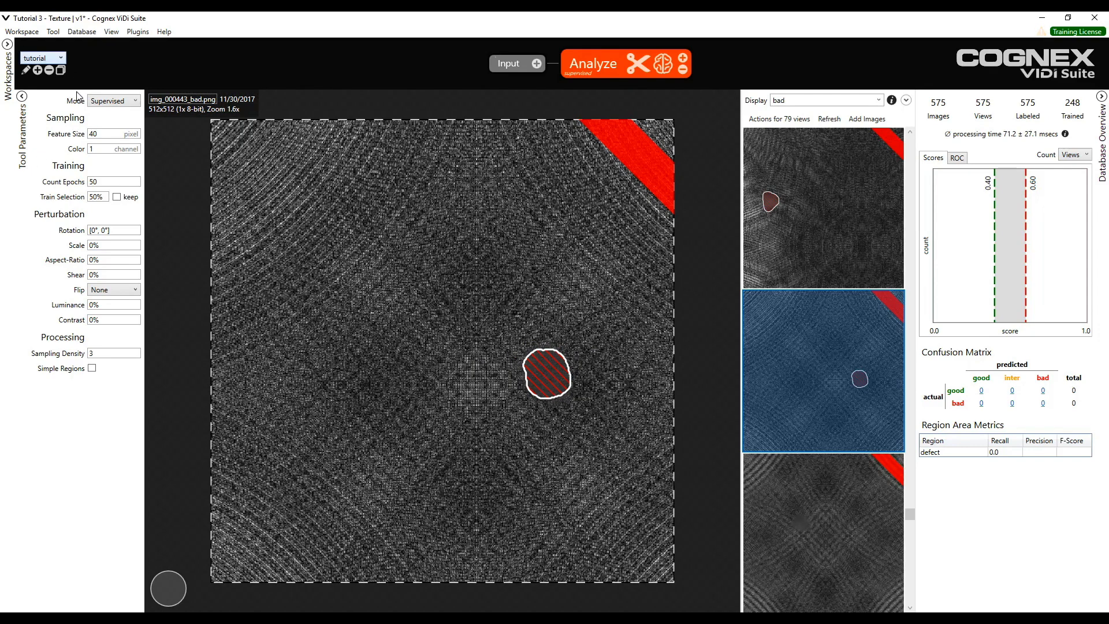
left_click(95, 147)
mouse_move(118, 183)
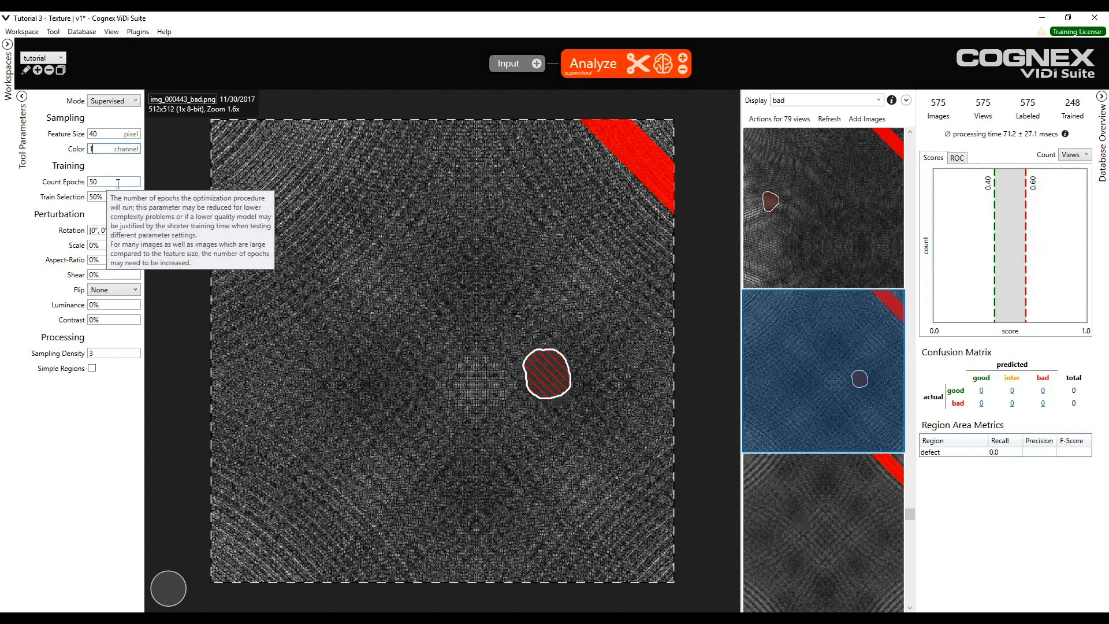
left_click_drag(108, 183, 57, 187)
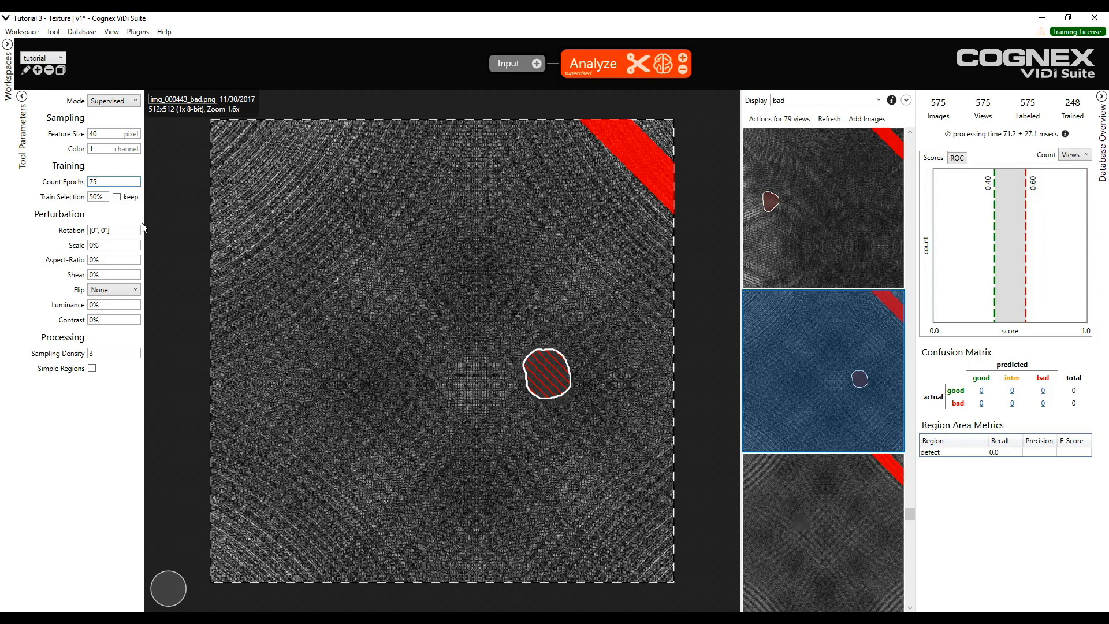
- Set the Flip perturbation to Both
left_click(110, 218)
mouse_move(102, 199)
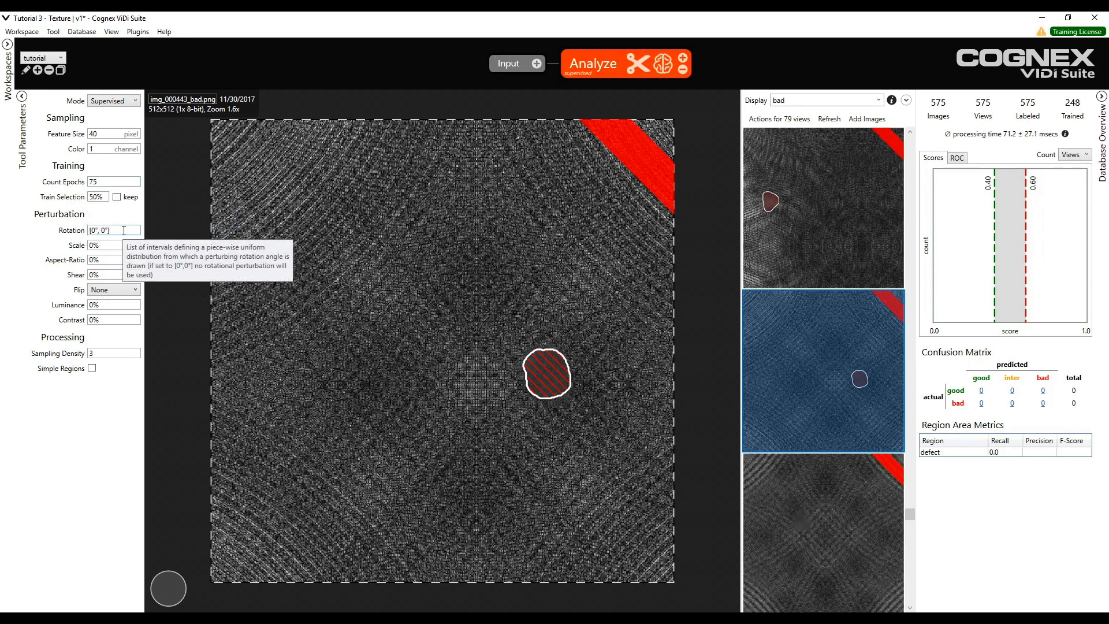
left_click(97, 293)
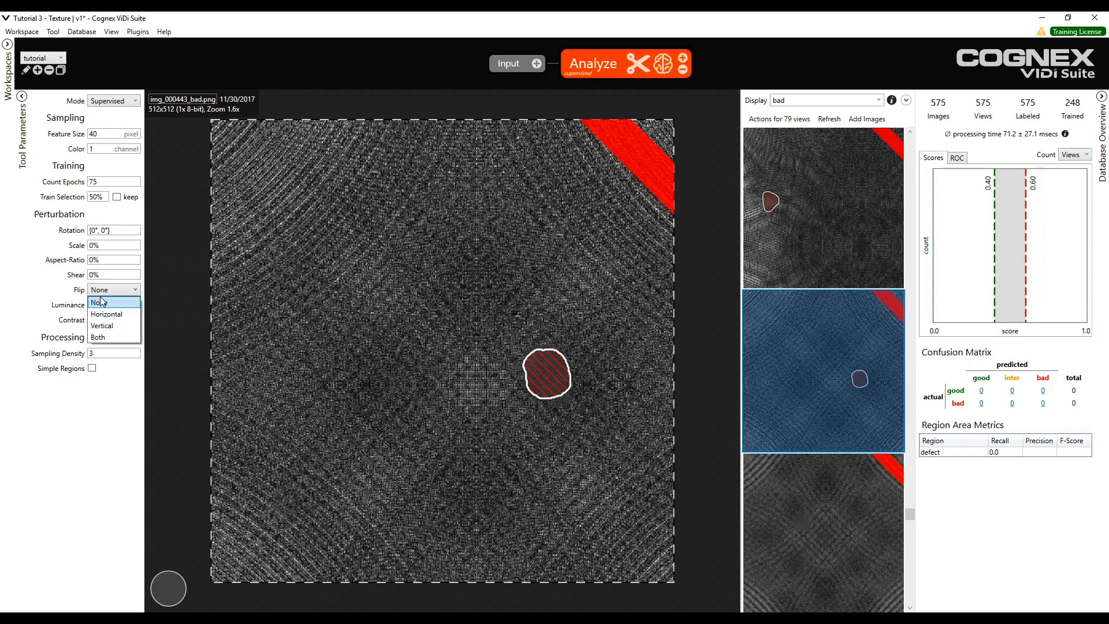
left_click(130, 336)
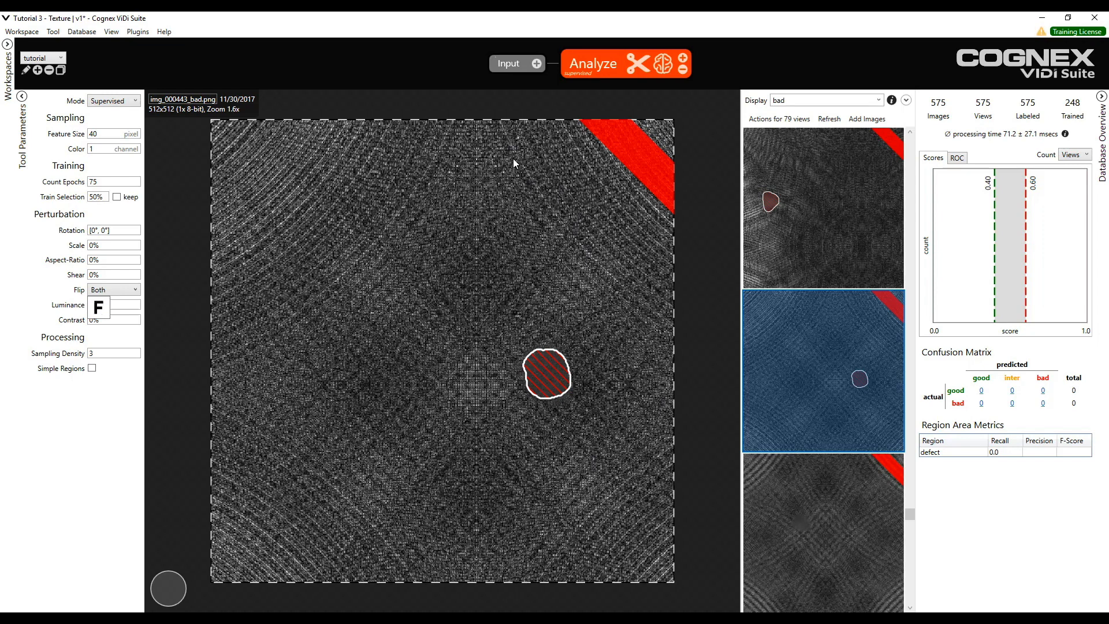
- Set the Luminance and Contrast perturbations to 5% each
left_click(92, 304)
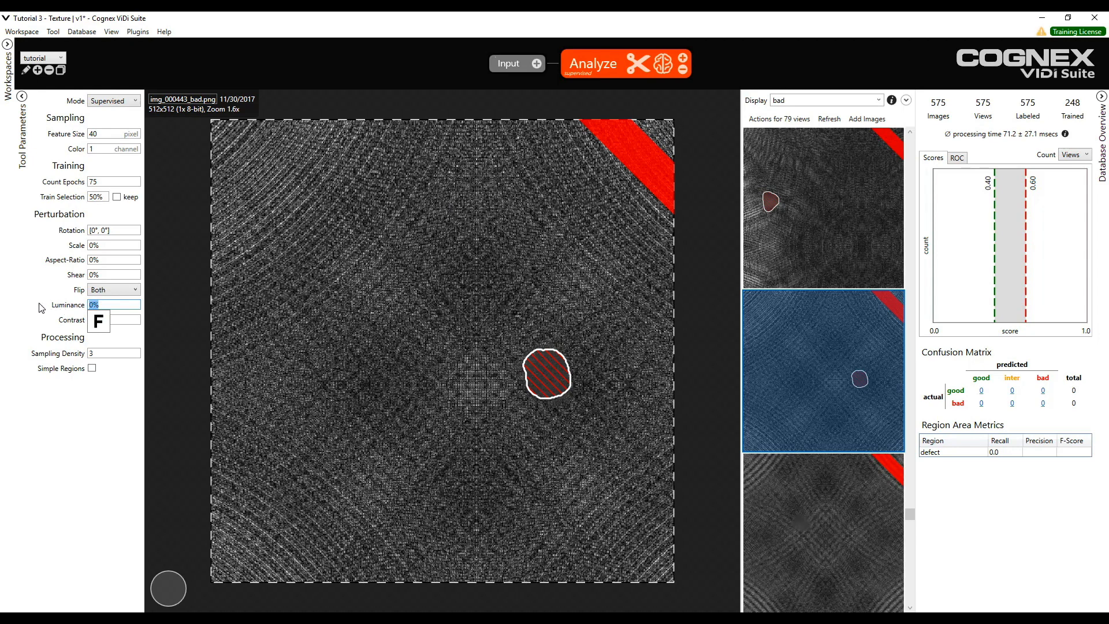
type("30%")
mouse_move(111, 302)
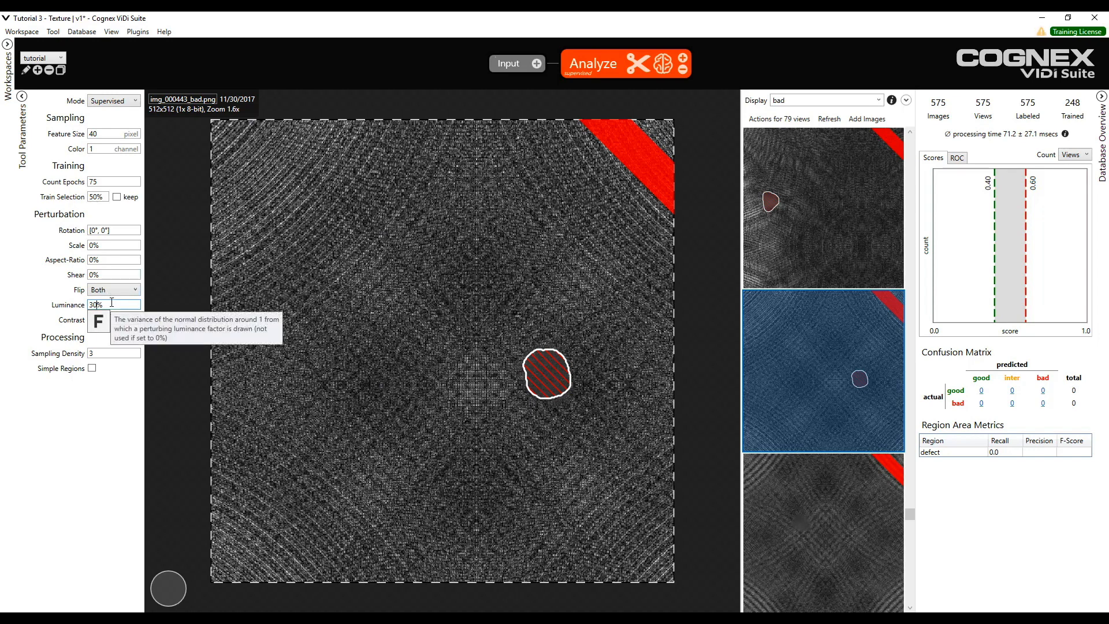
type("5")
key("Tab")
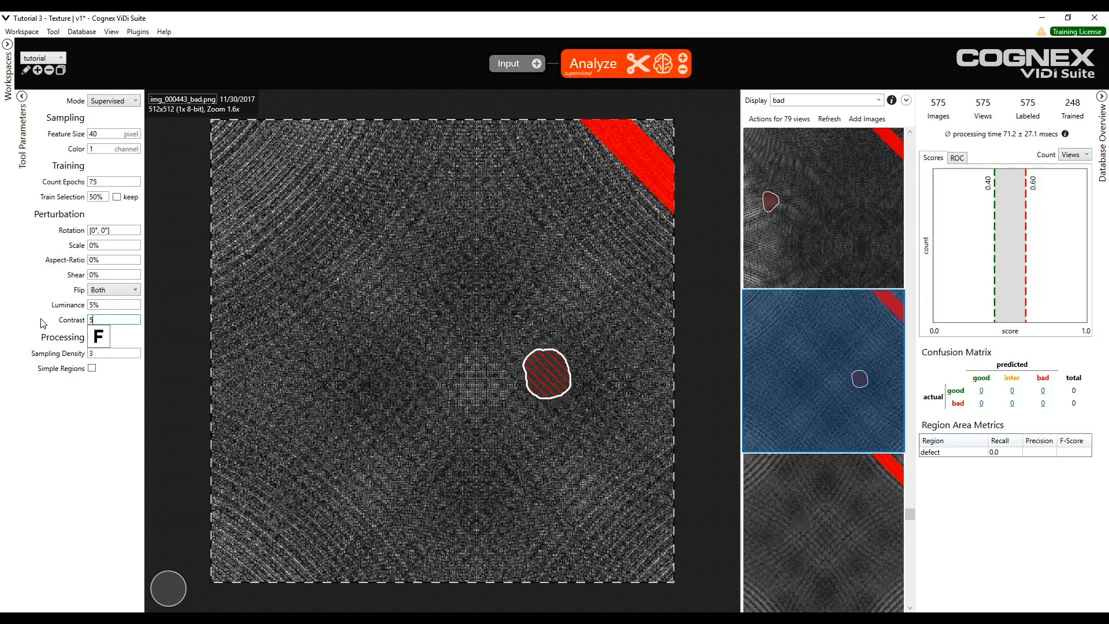
key("BackSpace")
type("30")
key("BackSpace")
key("BackSpace")
type("5")
- Train the supervised Analyze tool and move the score thresholds to about 0.34 and 0.72
left_click(126, 350)
left_click(662, 65)
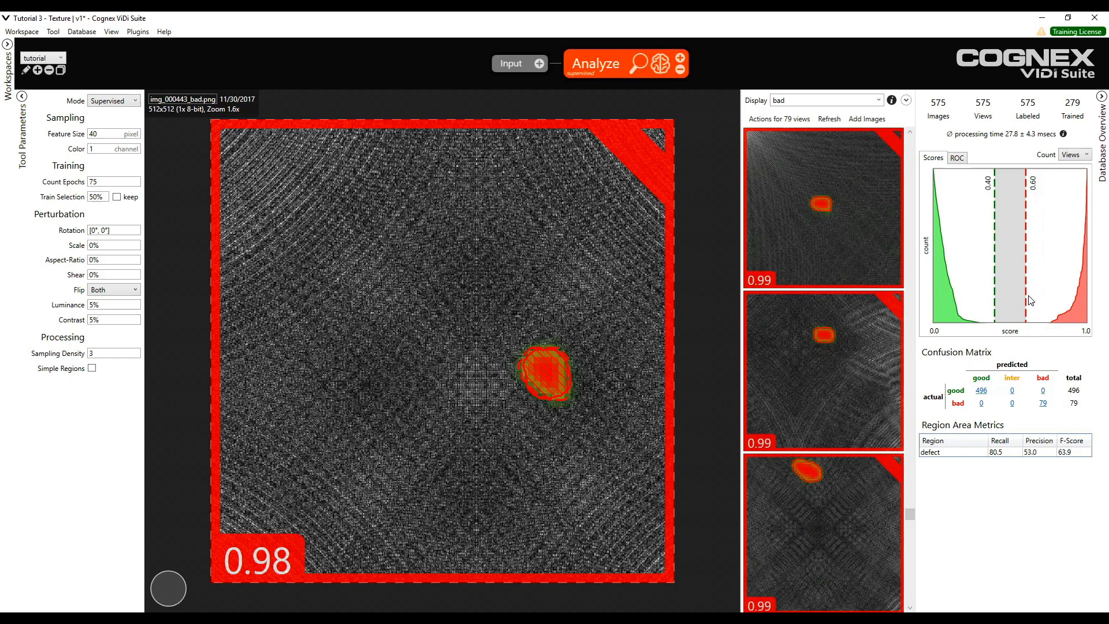
left_click_drag(1025, 294, 986, 287)
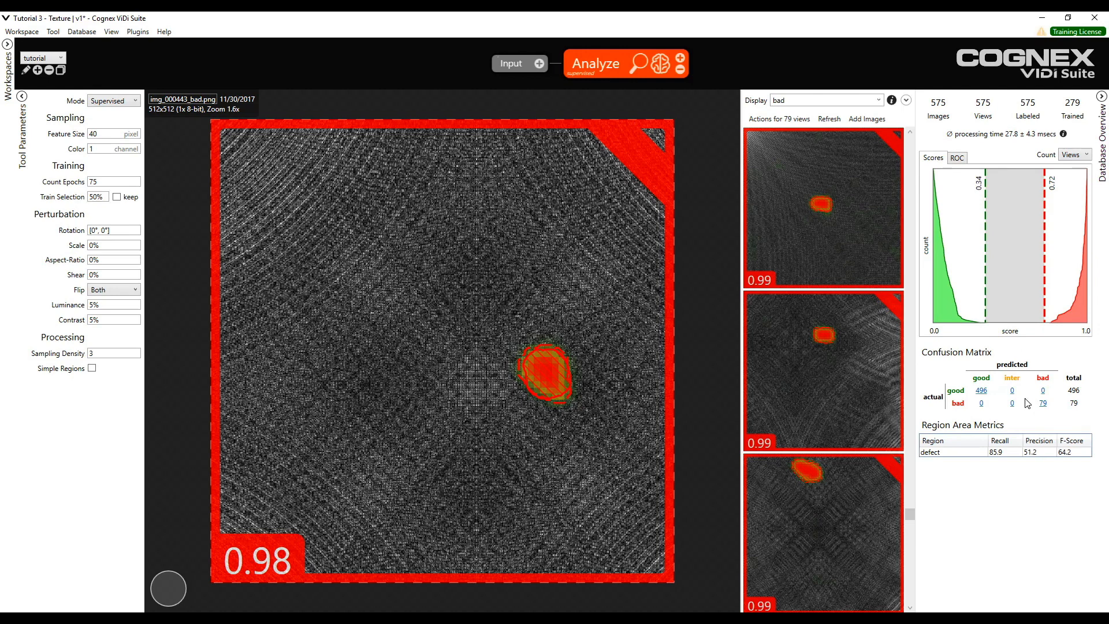